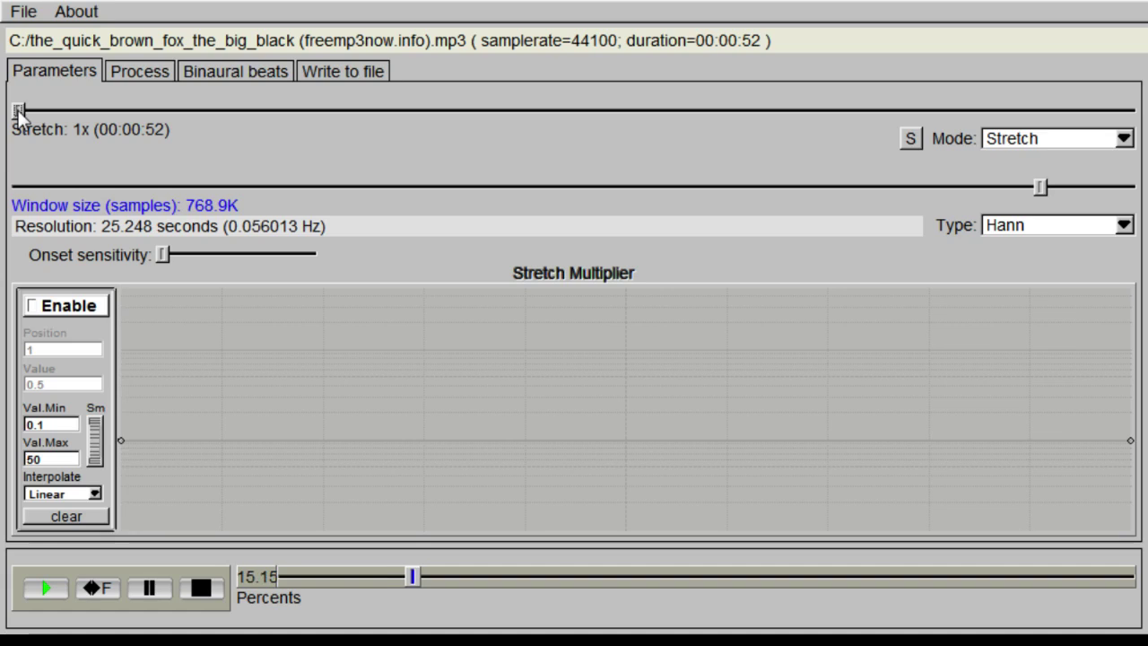
- Raise the audio stretch progressively through about 2.11x, 5.17x, 12.77x and 16.28x up to 190.9x
drag(18, 112, 156, 112)
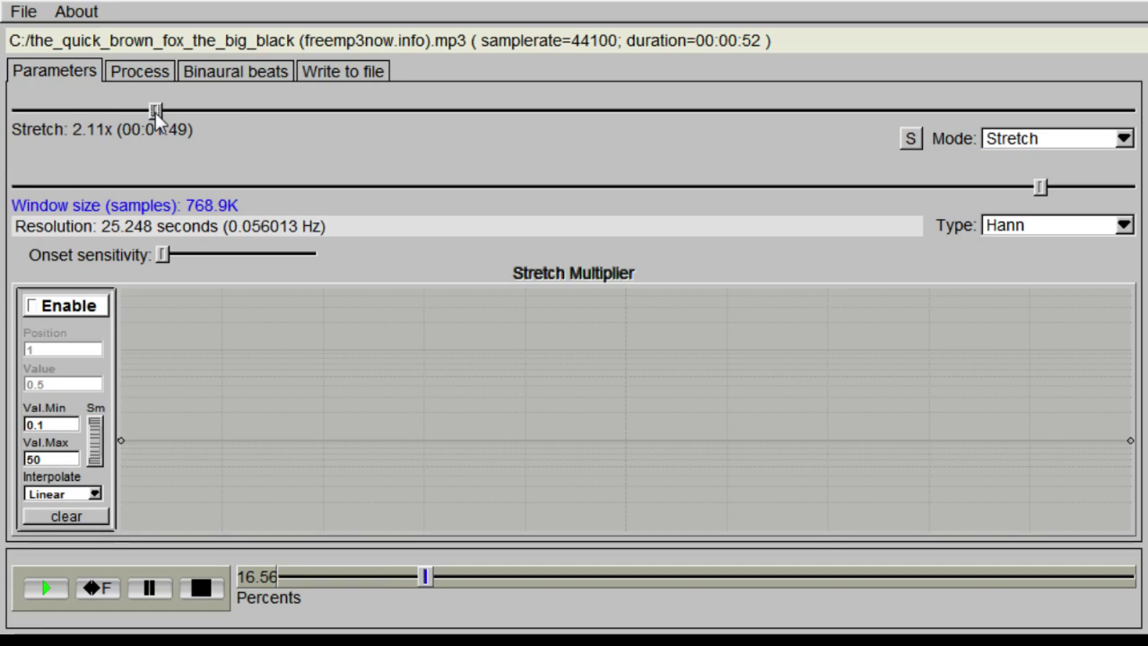
drag(155, 111, 282, 108)
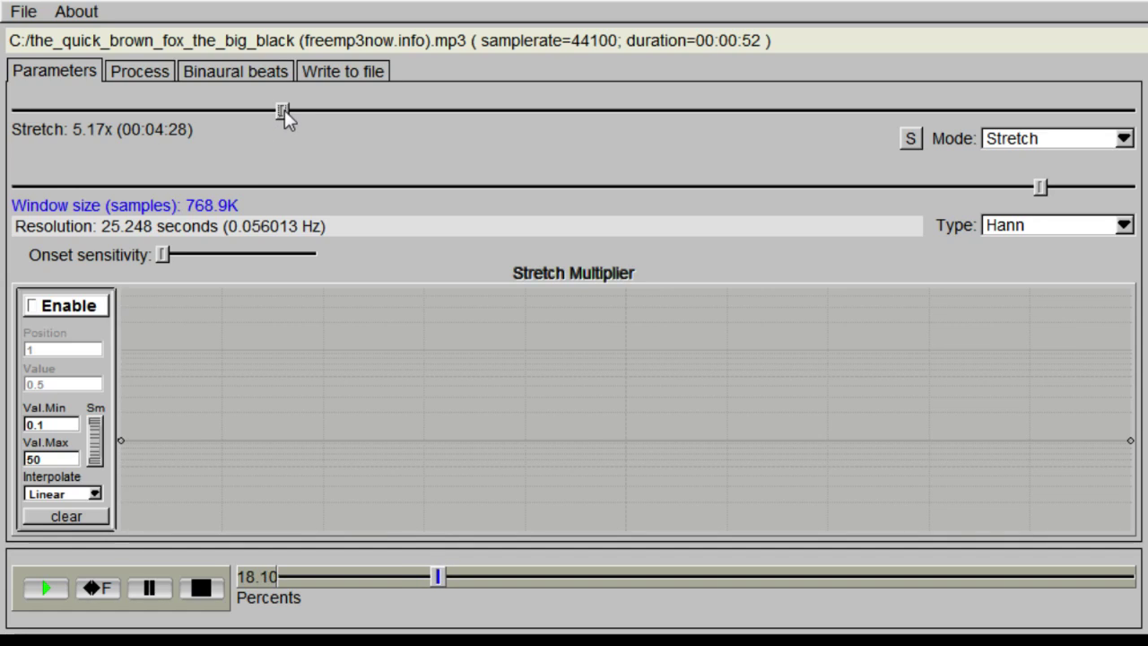
drag(283, 110, 399, 110)
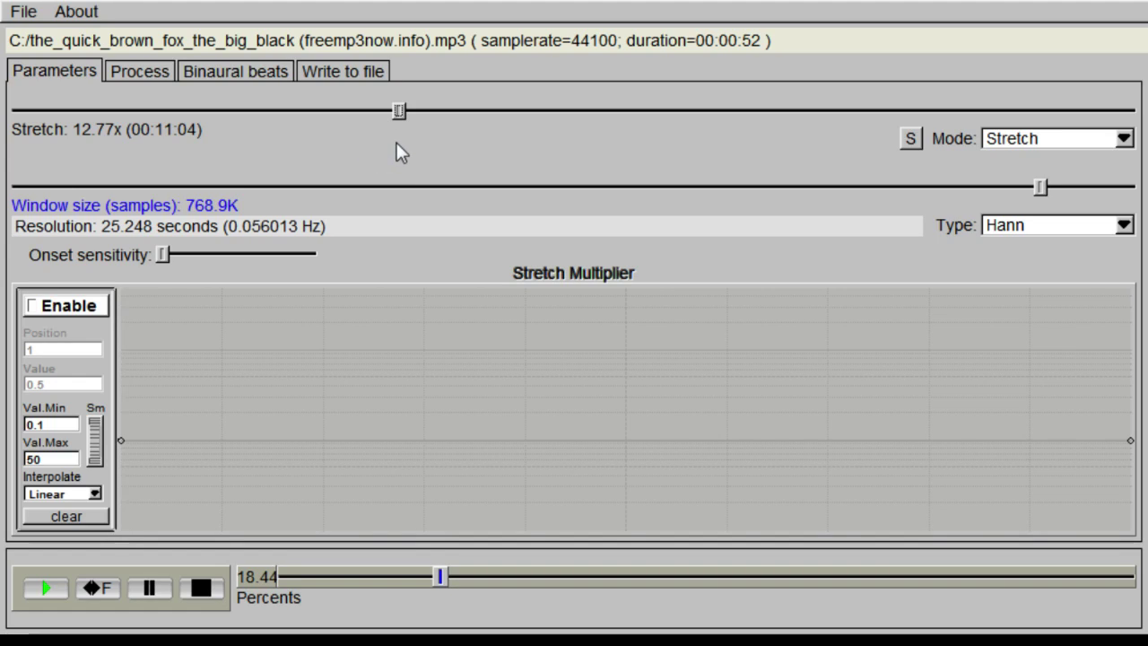
drag(400, 111, 427, 109)
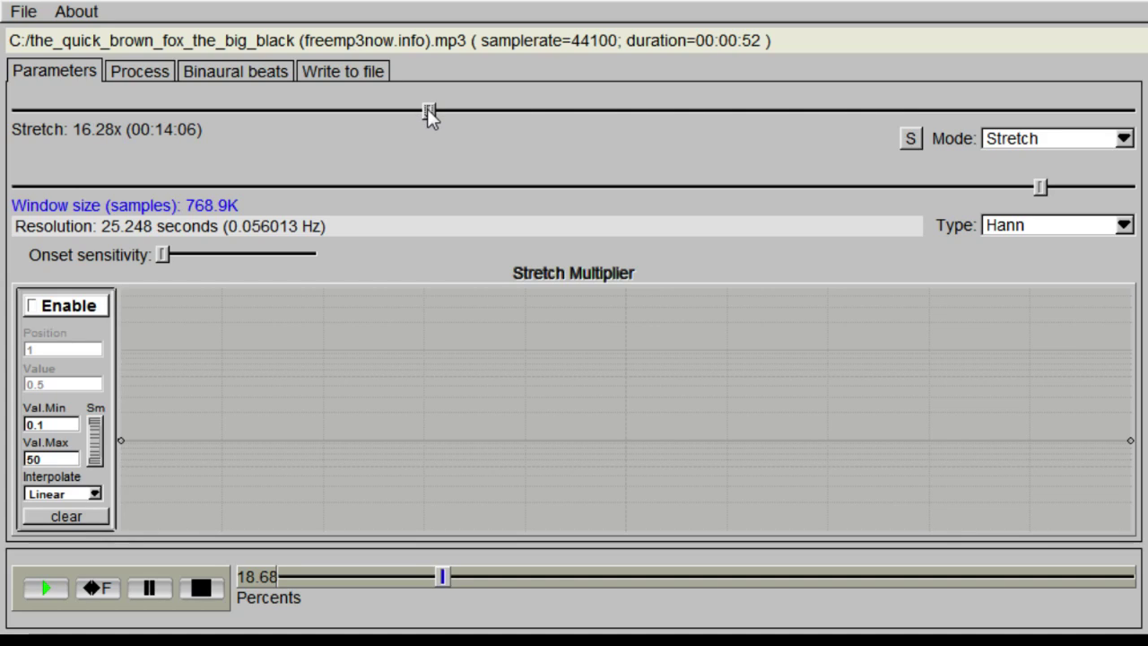
drag(427, 109, 712, 115)
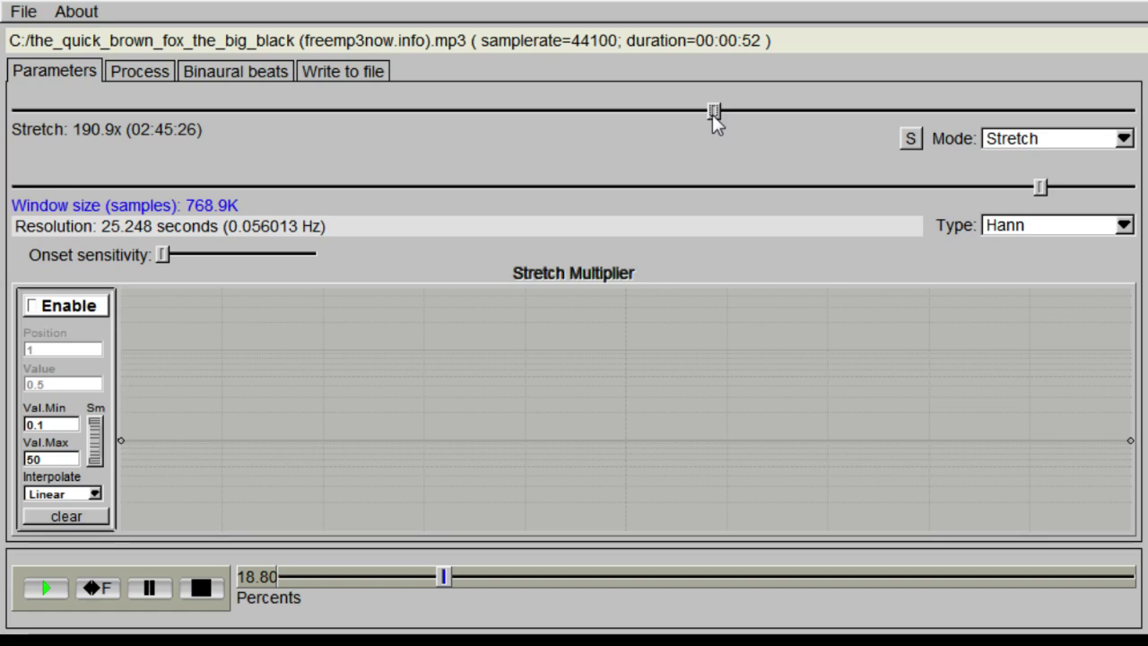
- Move the playback position to about 27% and reduce the stretch to about 10.06x
click(521, 576)
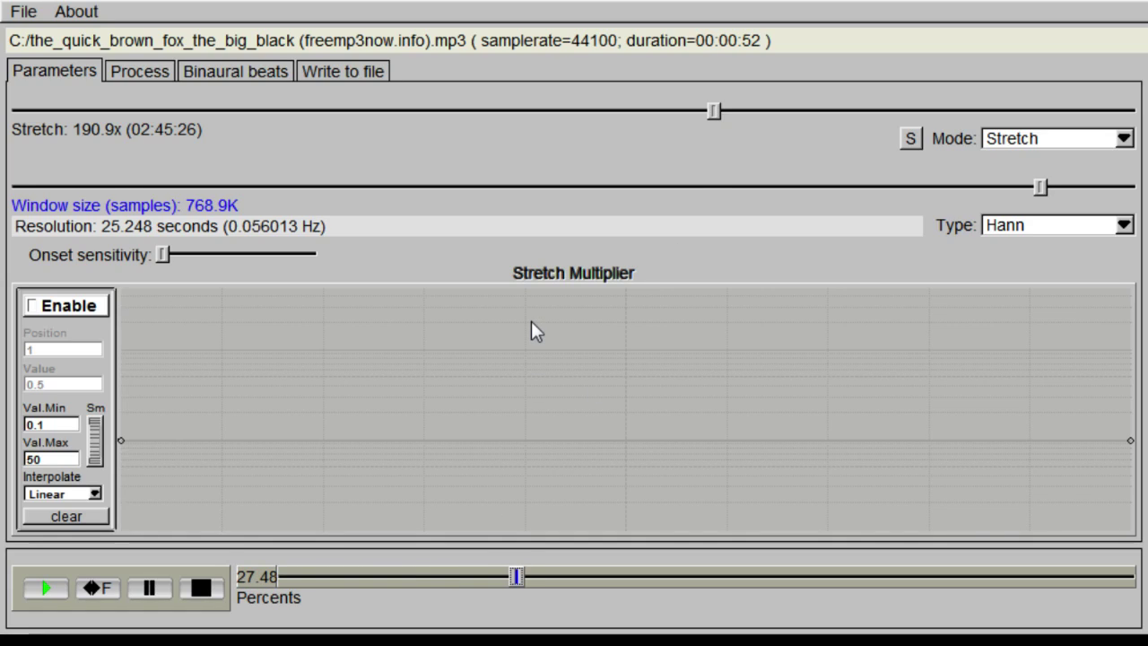
drag(715, 114, 370, 113)
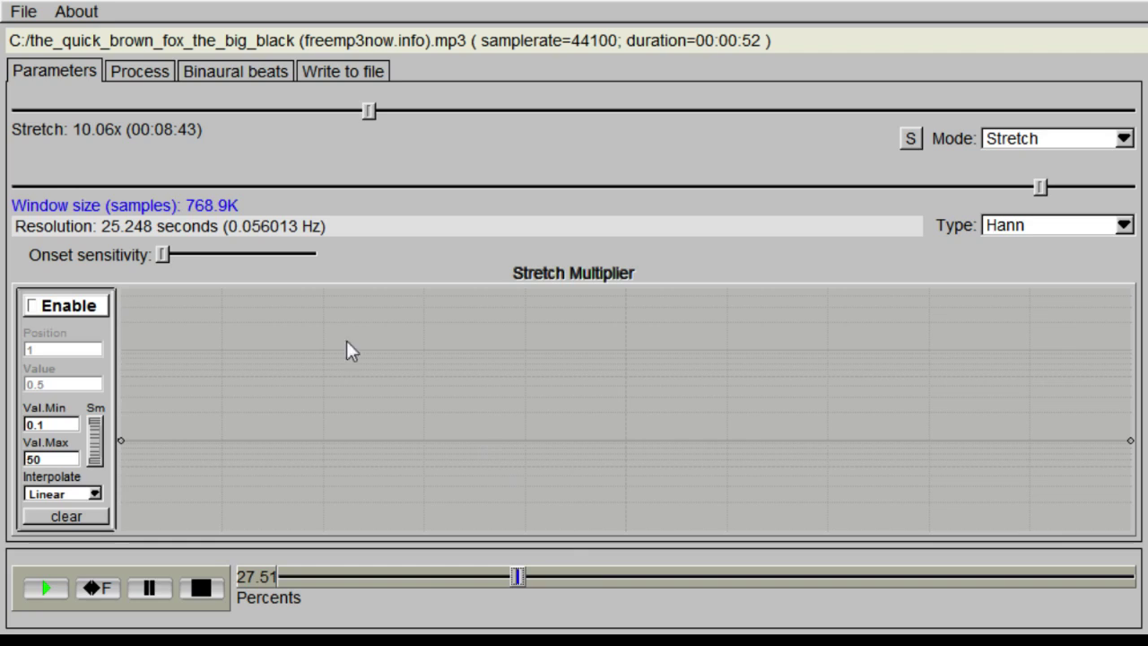
- Enable the Harmonics effect in the processing settings and disable it again
click(136, 71)
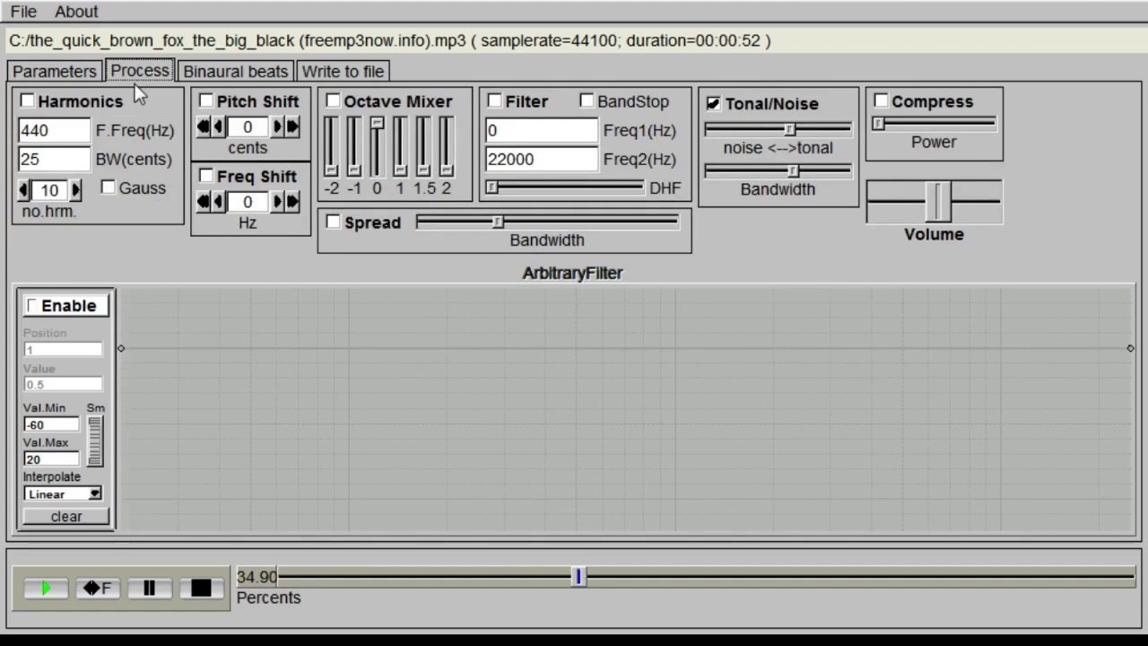
click(83, 105)
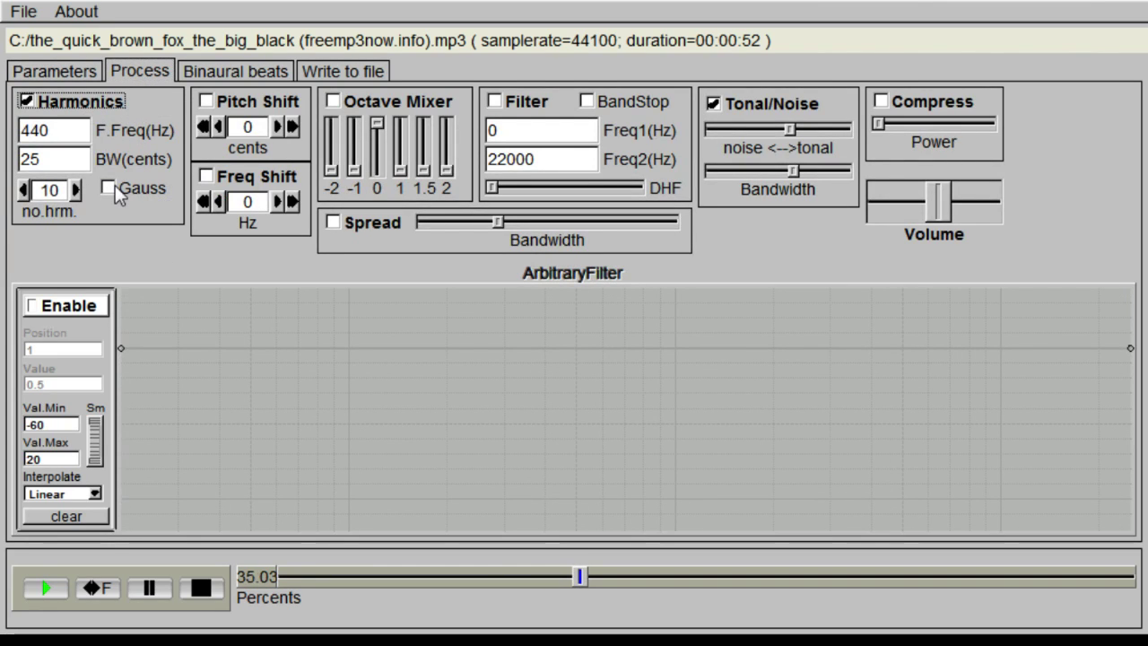
key(space)
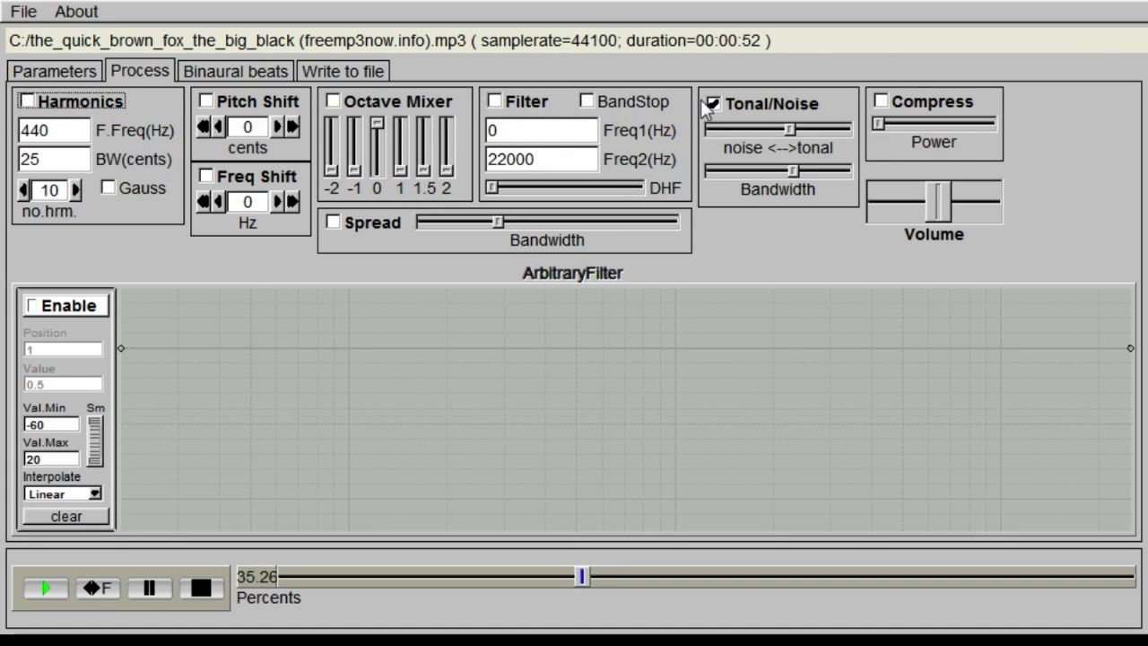
- Switch the Tonal/Noise effect off and on, push its balance toward tonal, and bring it back to about the middle
click(729, 99)
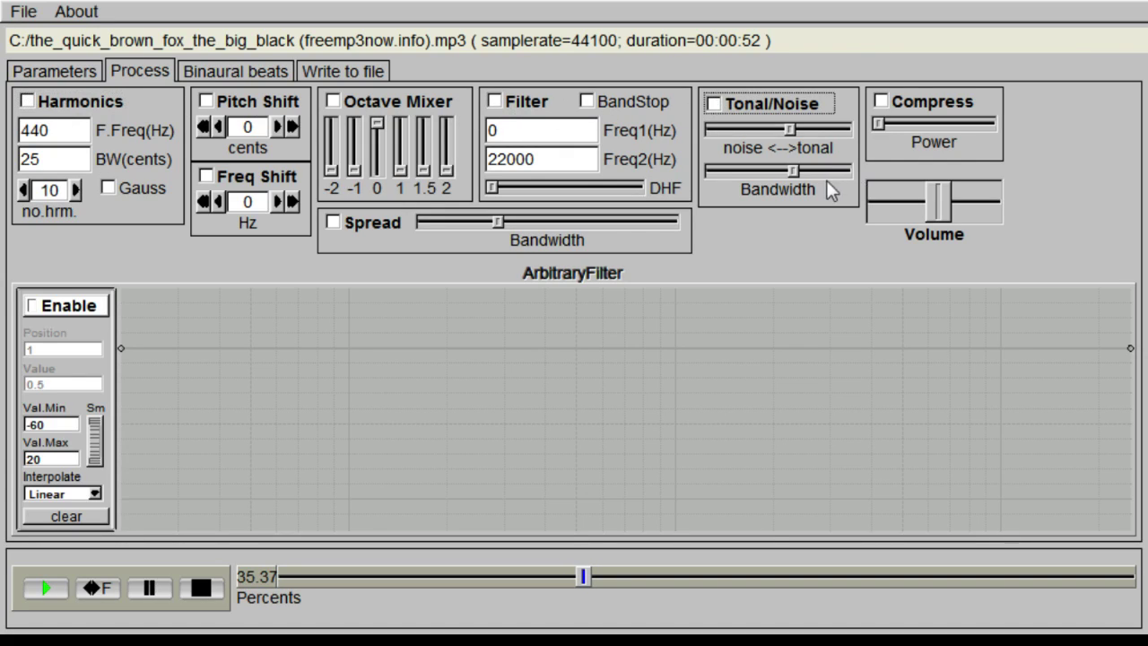
click(756, 107)
drag(793, 134, 840, 132)
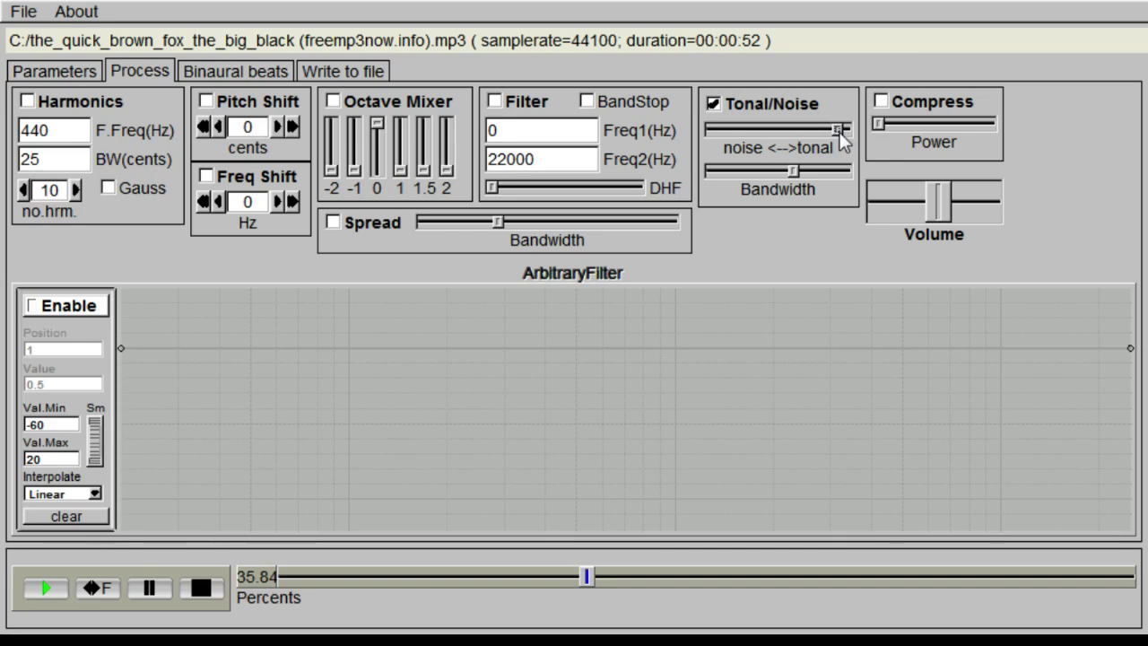
drag(839, 133, 788, 130)
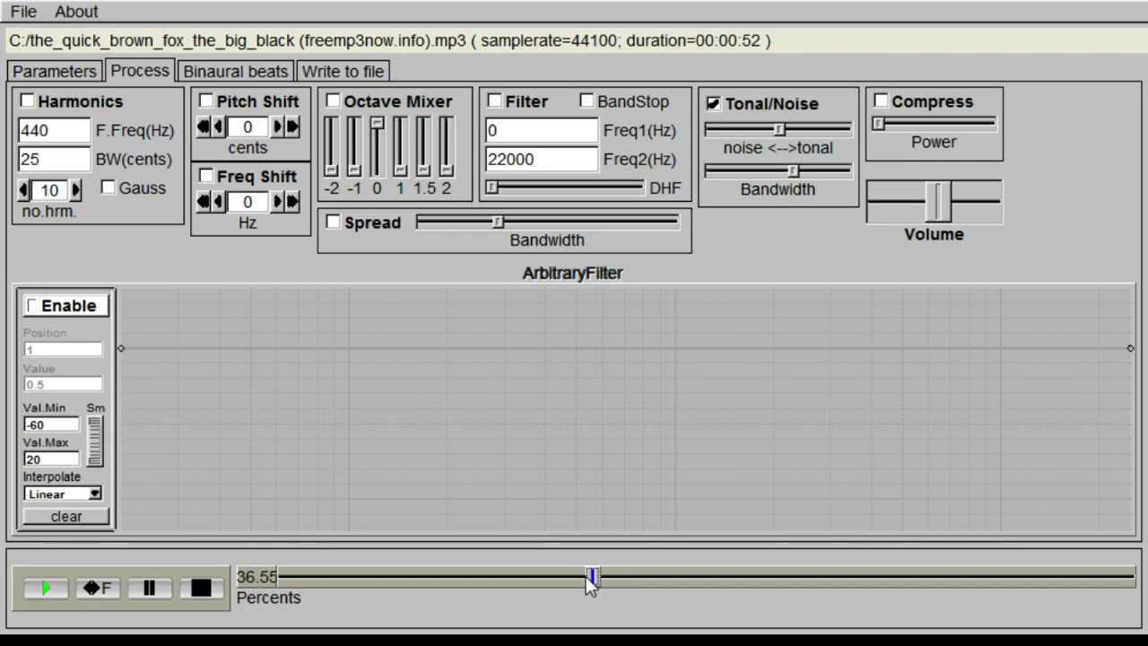
- Move playback back to about 35.6% and adjust the Tonal/Noise bandwidth to about the middle of its range
drag(593, 579, 584, 579)
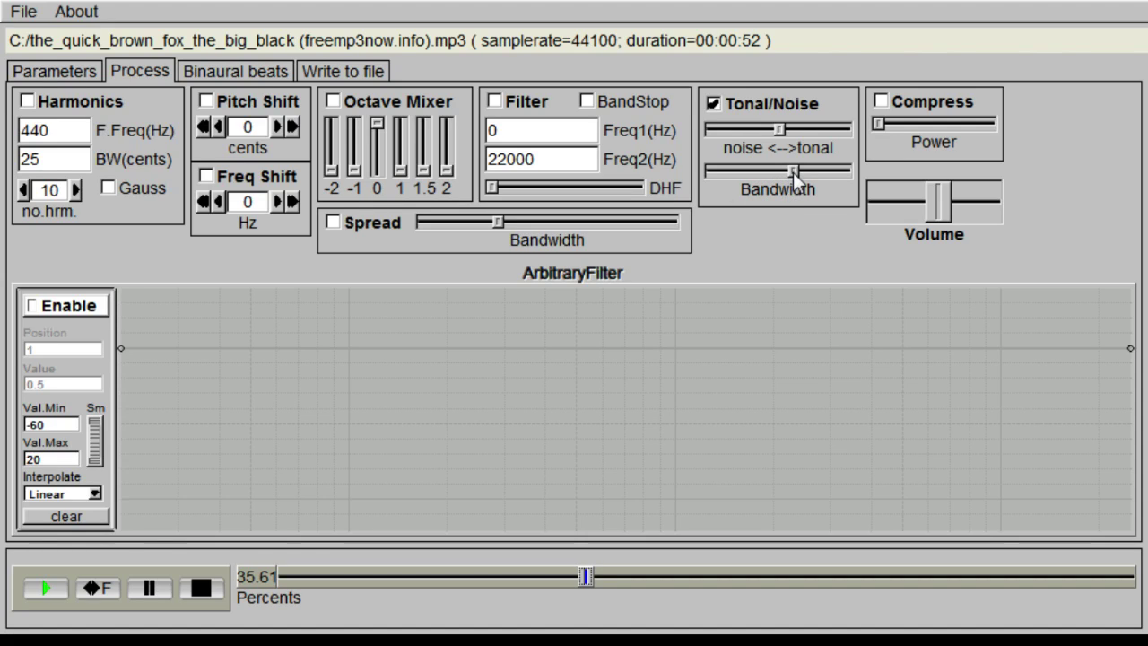
drag(793, 172, 741, 168)
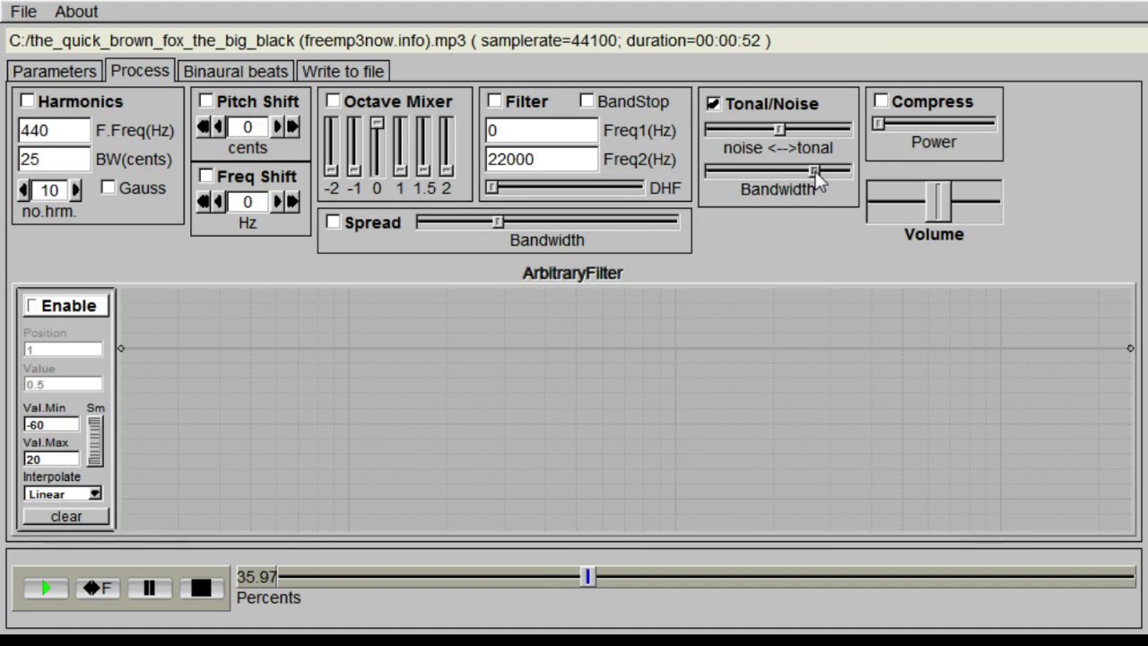
drag(800, 168, 775, 170)
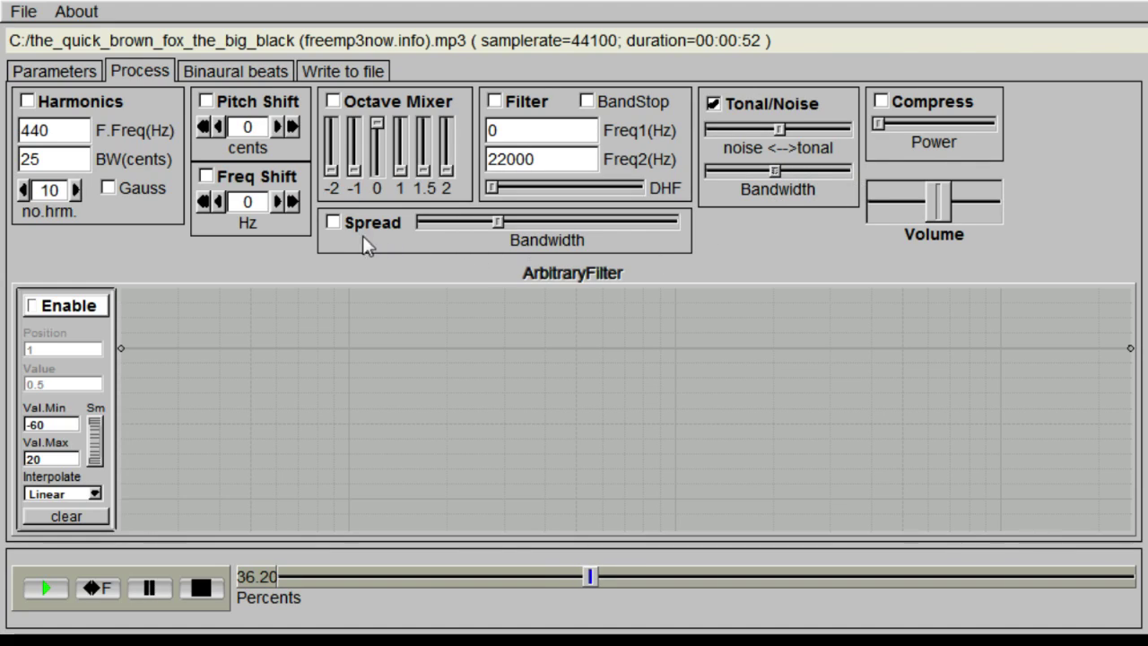
- Enable the Spread effect, reduce its bandwidth almost to the minimum, and raise it in stages to the maximum
click(339, 224)
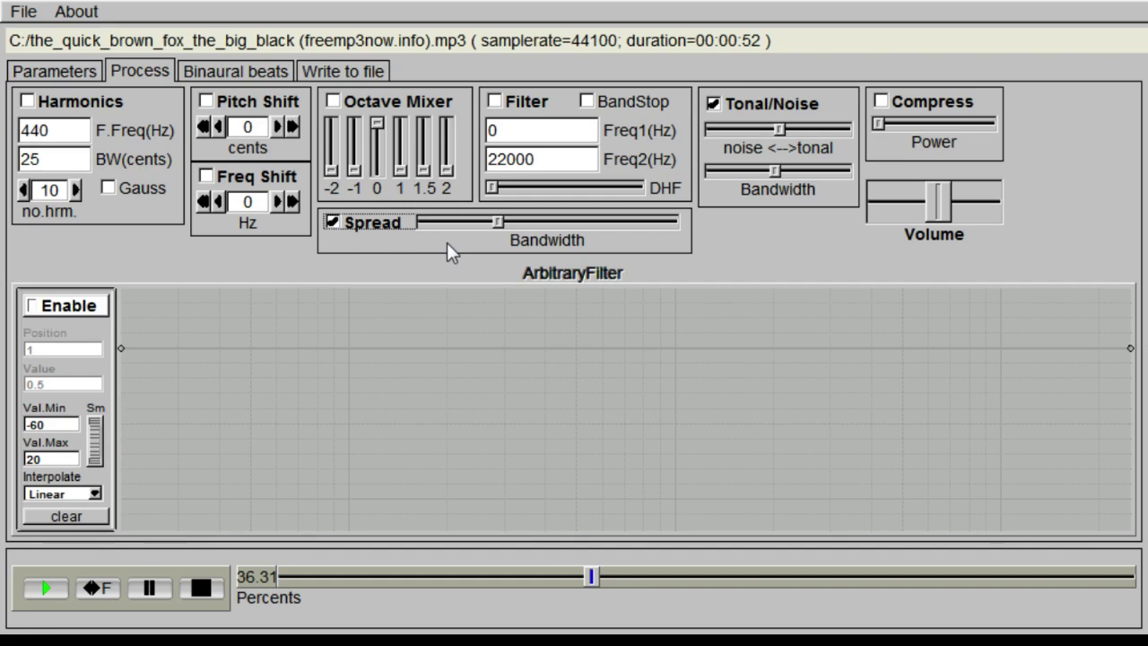
drag(498, 221, 486, 218)
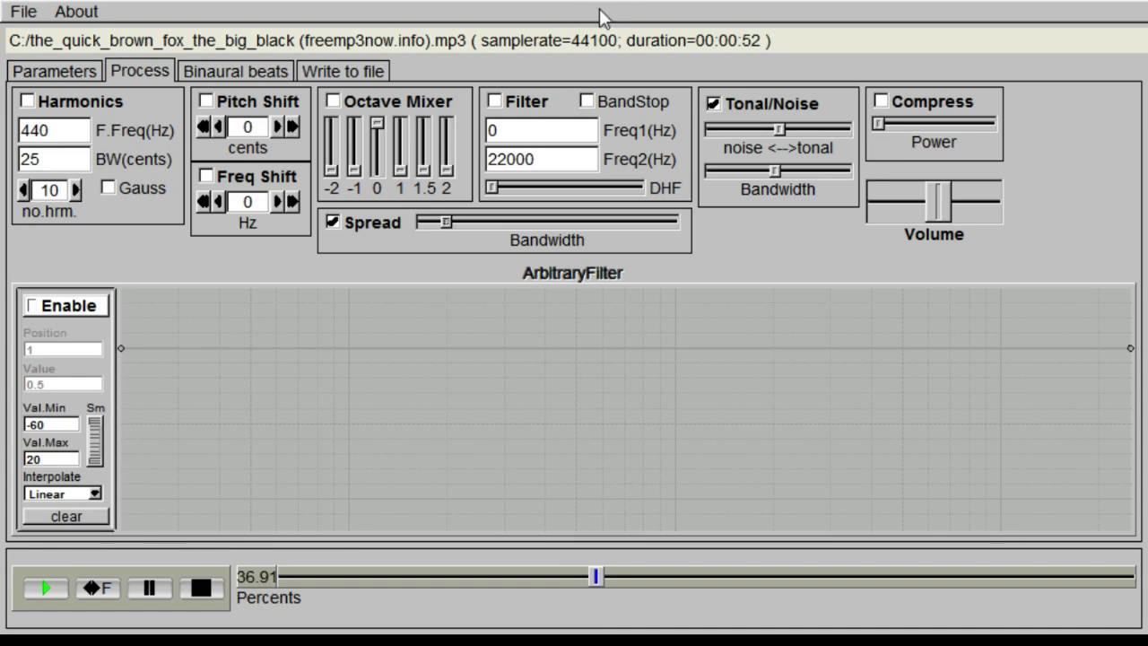
drag(450, 220, 434, 224)
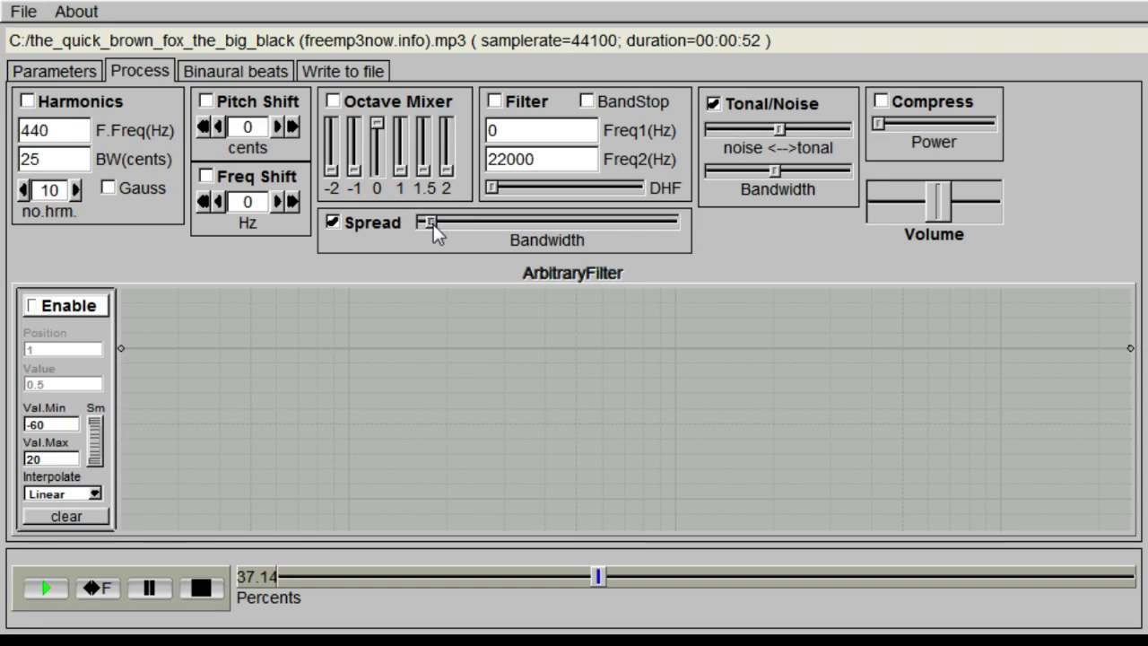
drag(433, 224, 554, 225)
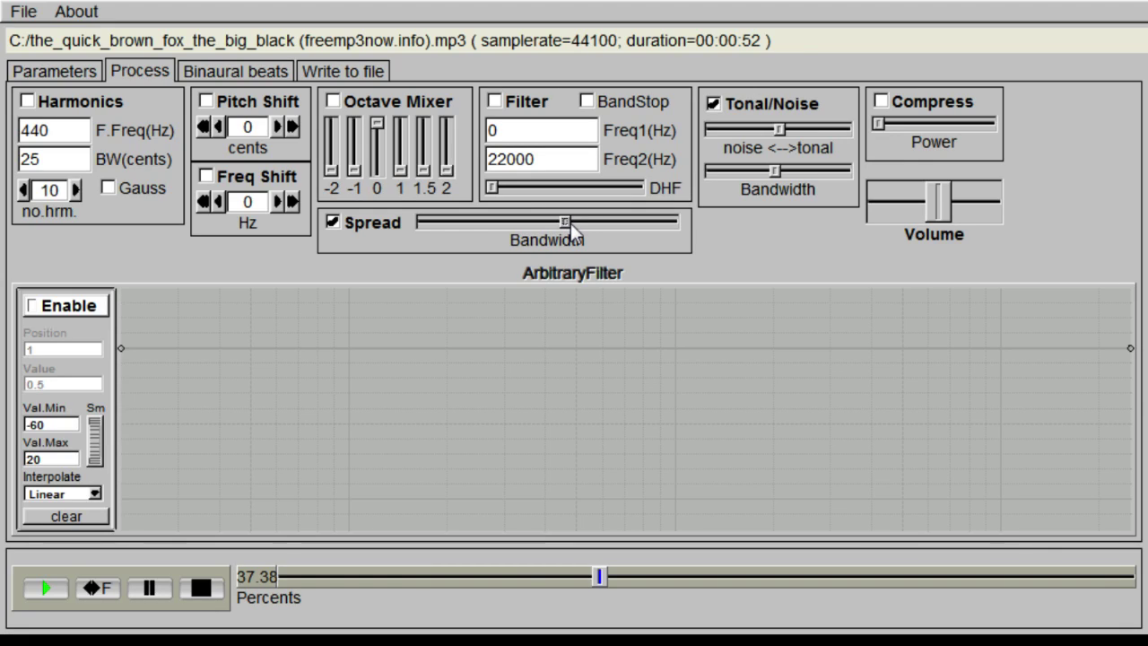
drag(567, 225, 628, 220)
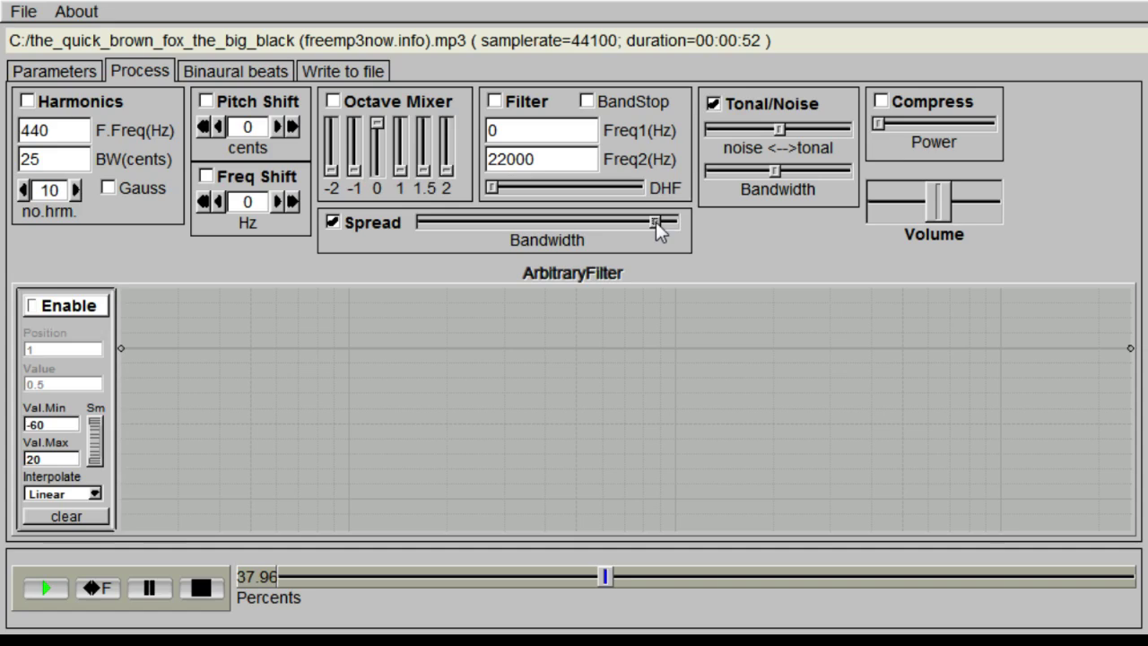
drag(664, 221, 676, 219)
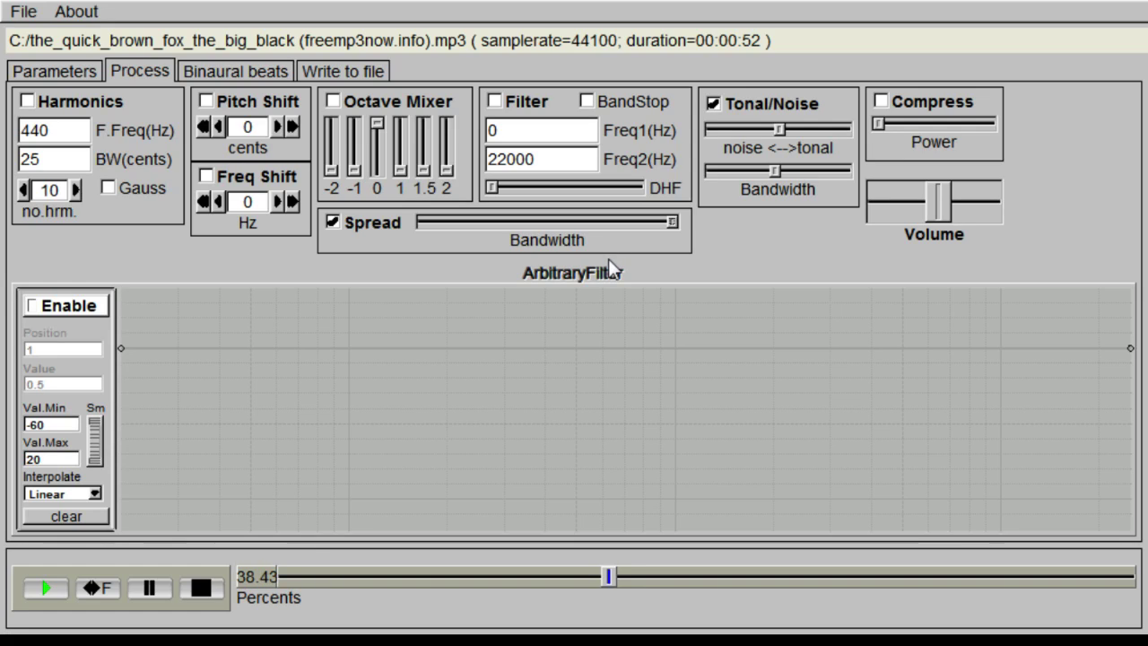
- Enable the Filter, vary its DHF amount from medium to low, and disable the Filter again
click(507, 102)
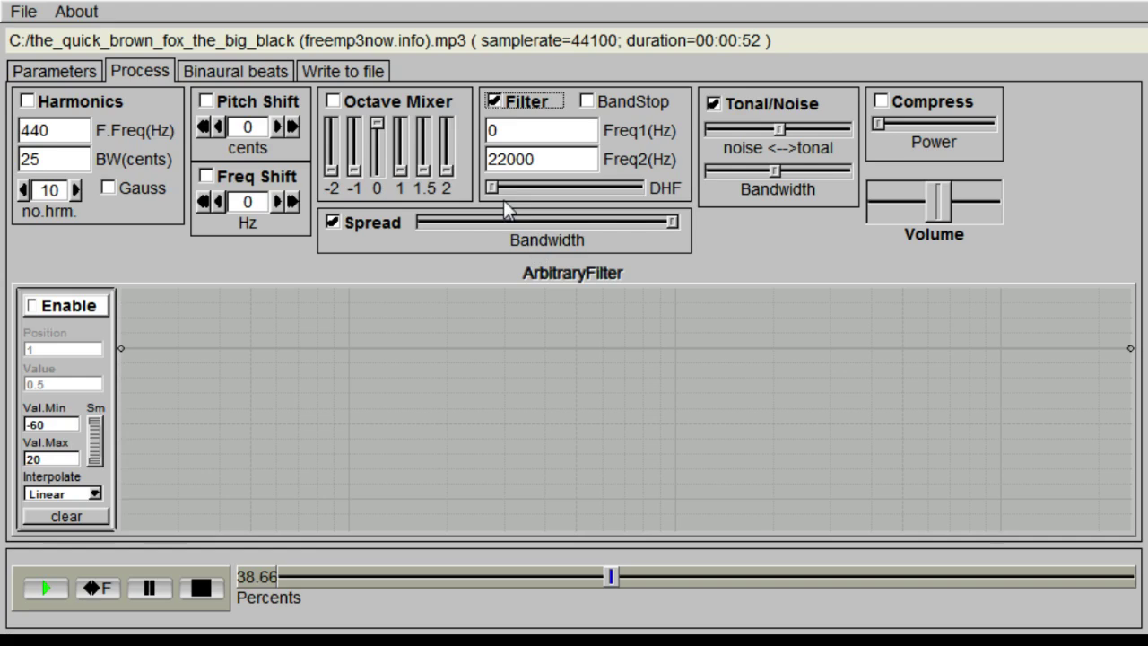
drag(491, 188, 552, 187)
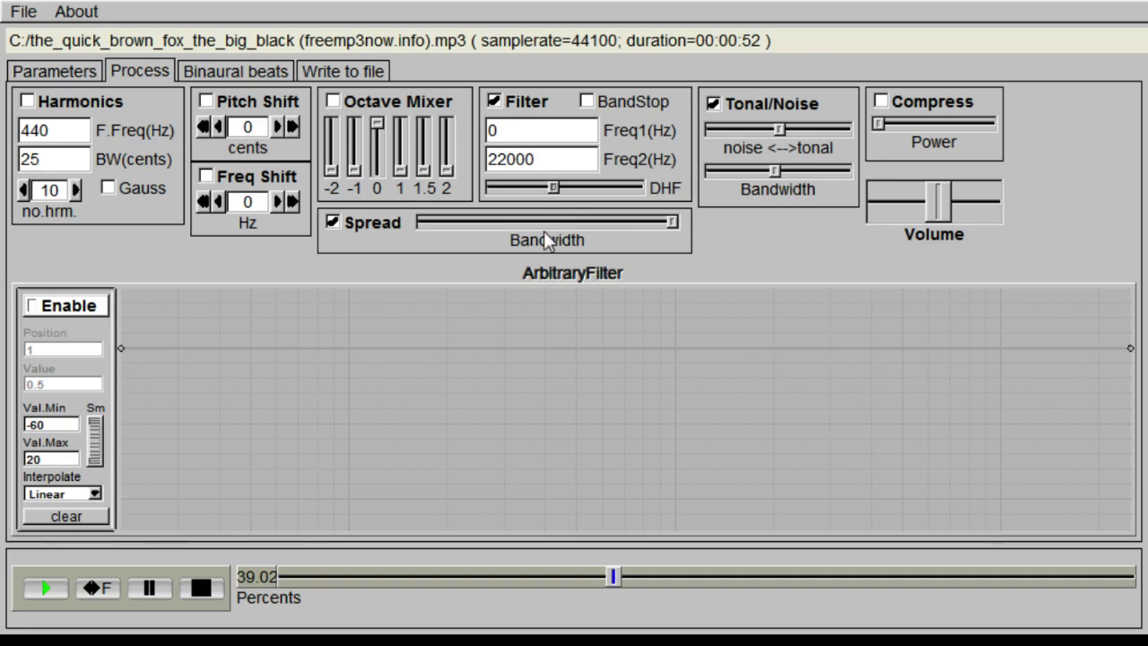
drag(552, 190, 581, 185)
drag(580, 186, 527, 179)
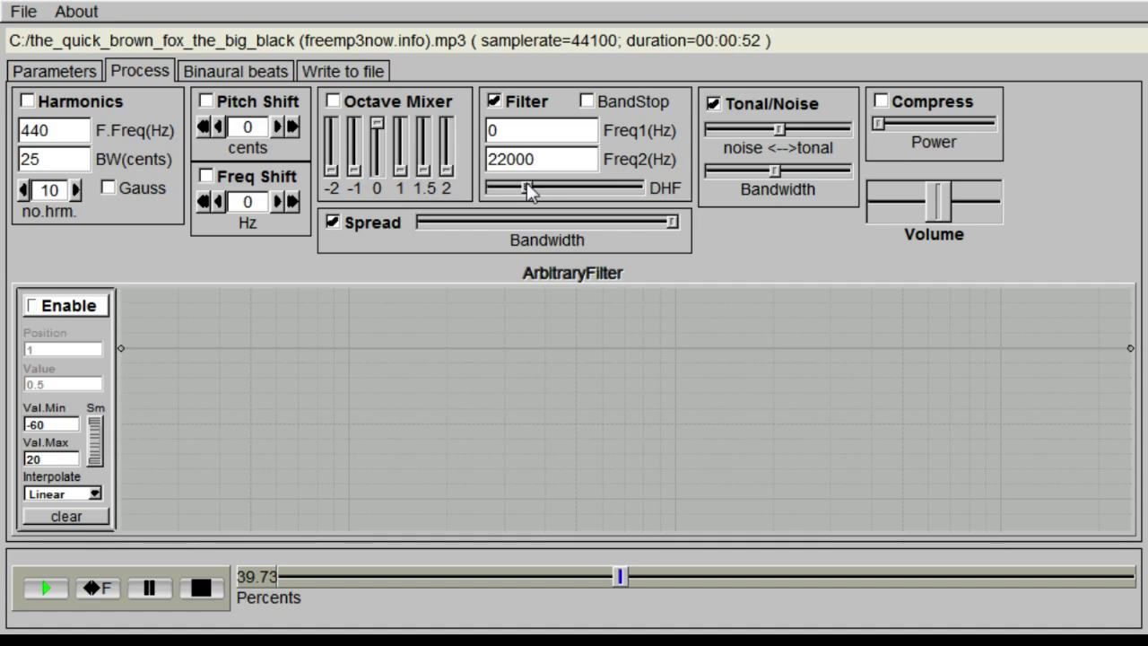
click(495, 102)
- Lower the Spread bandwidth to about a quarter of its range and disable the Spread and Tonal/Noise effects
drag(671, 222, 486, 215)
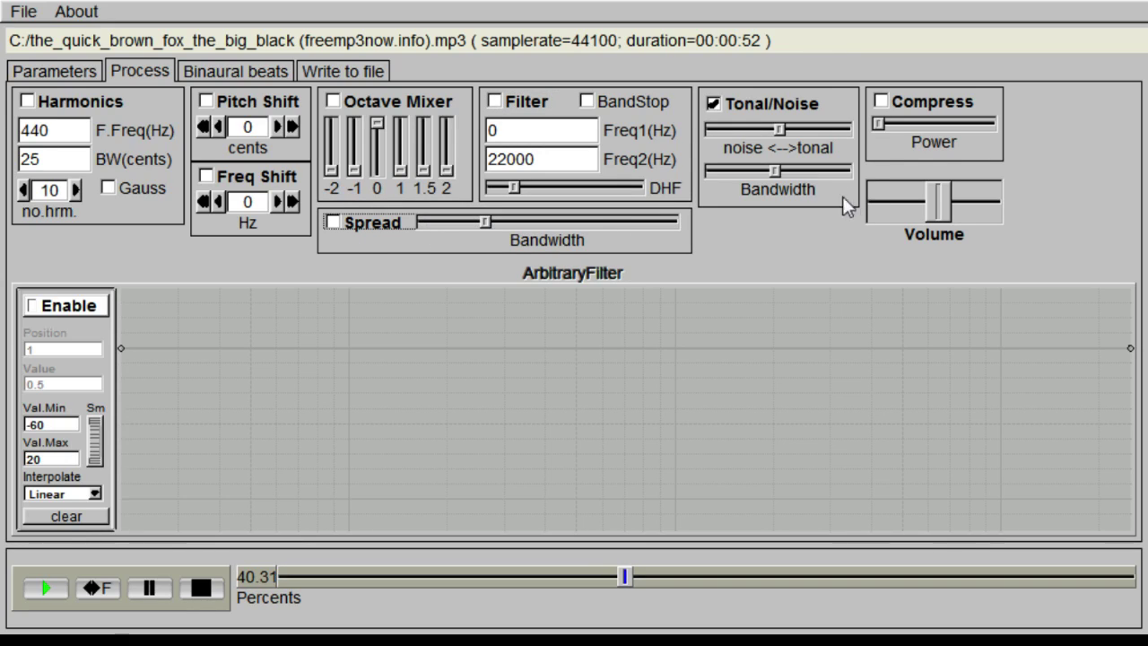
click(777, 100)
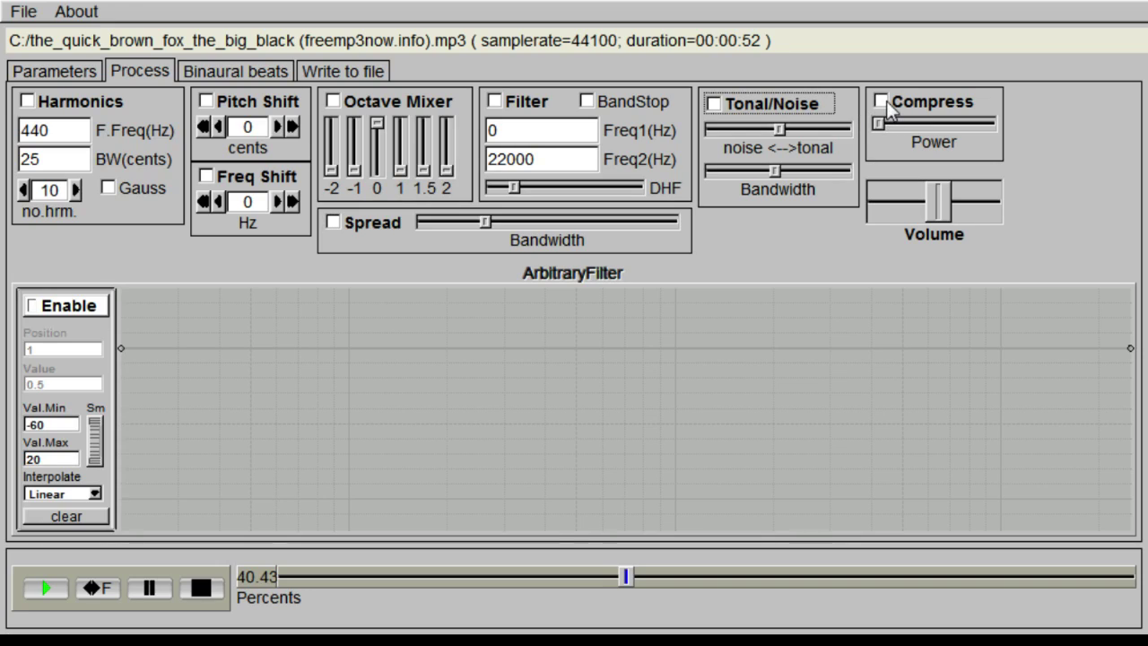
- Enable Compress, sweep its power to the maximum and back to the minimum, and disable it again
click(882, 102)
drag(879, 123, 1058, 113)
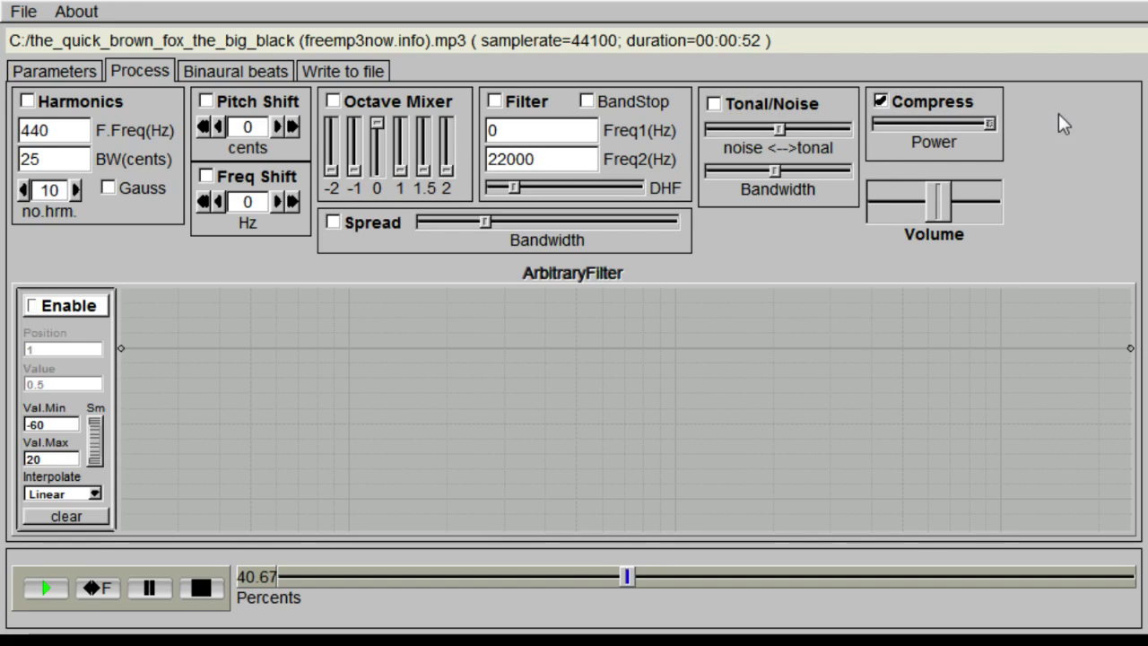
drag(992, 119, 878, 123)
click(881, 100)
- Raise the output volume to near its maximum and reduce the stretch to about 3.71x
click(937, 198)
drag(937, 197, 981, 202)
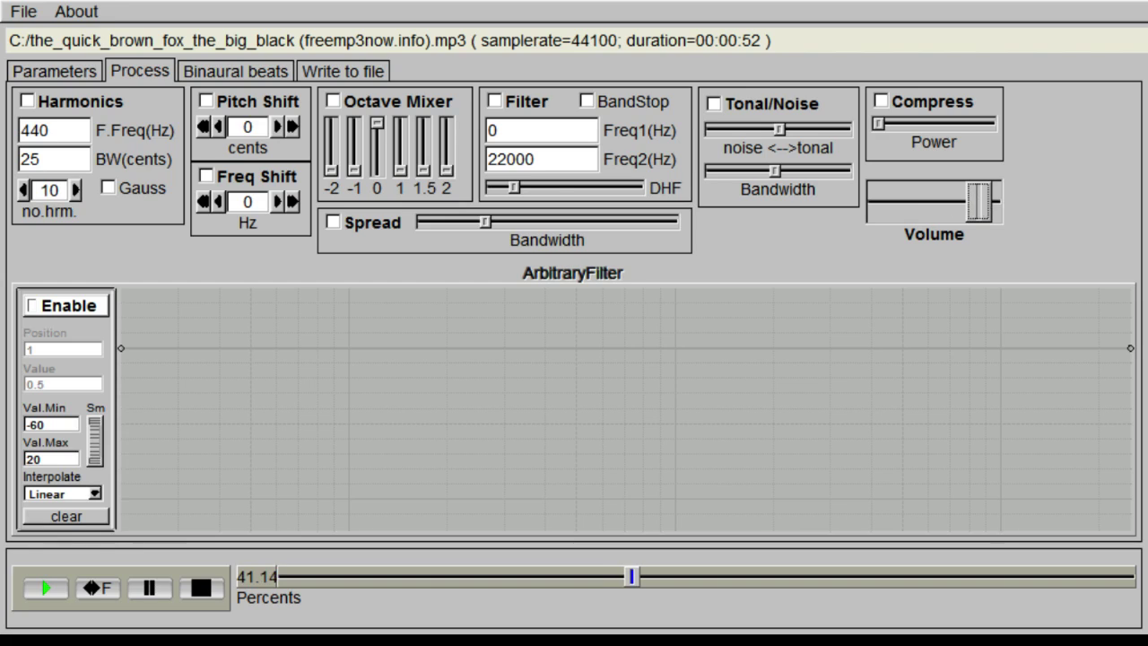
click(39, 70)
drag(369, 112, 238, 111)
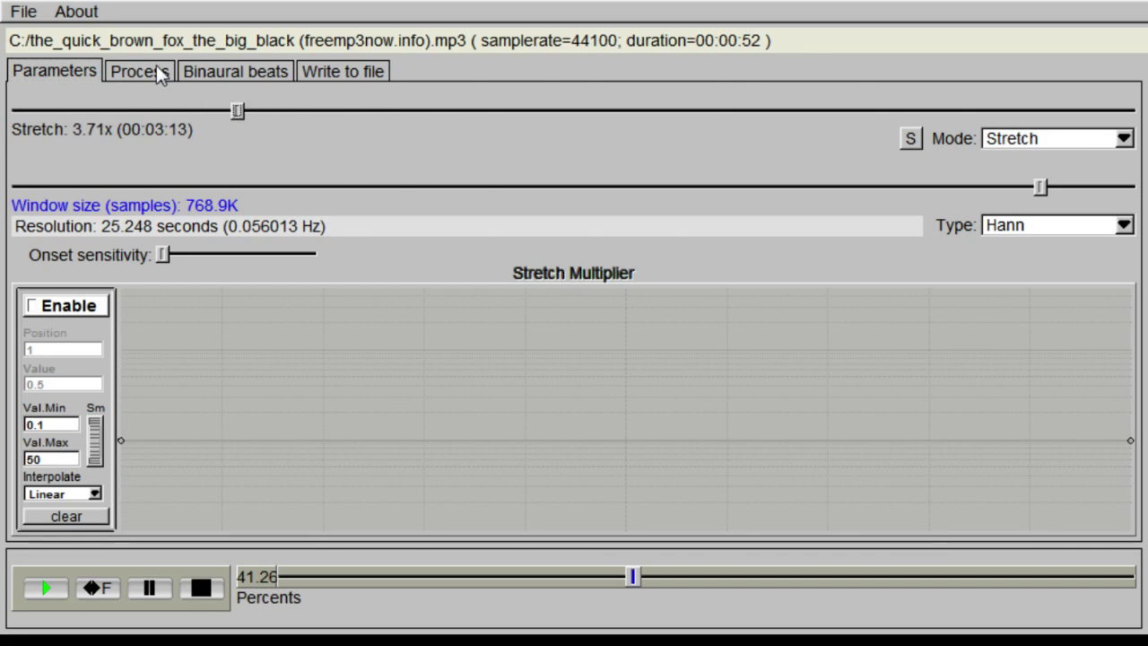
- Raise the volume to its maximum, lower the stretch to about 1.74x, and increase the stretch slightly again
click(156, 70)
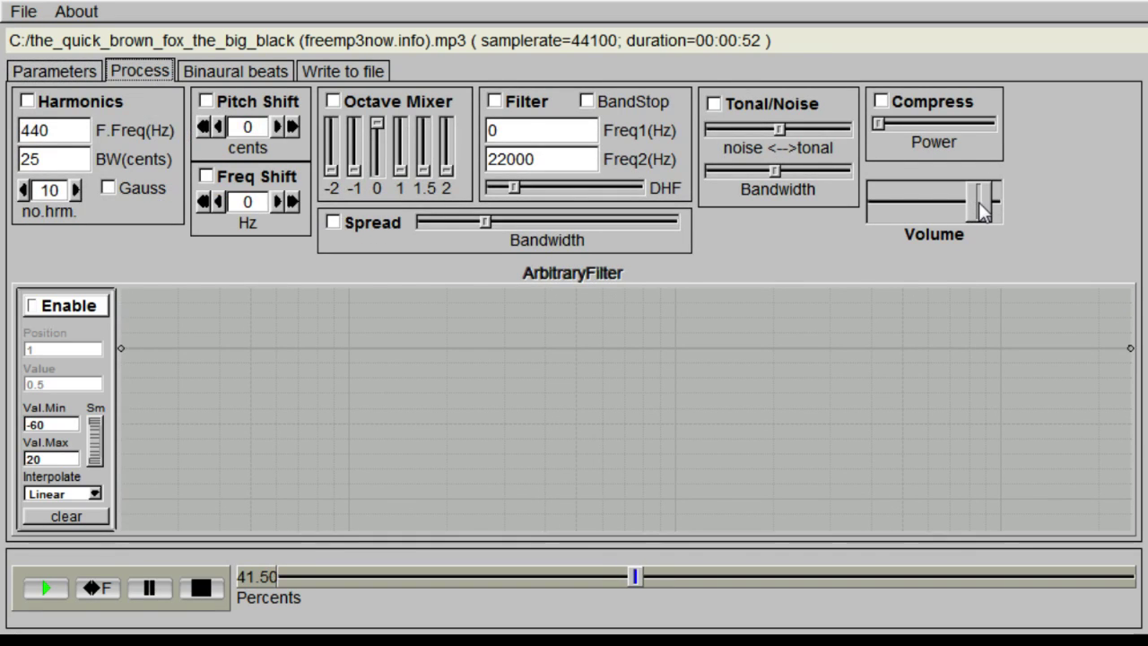
drag(978, 204, 986, 232)
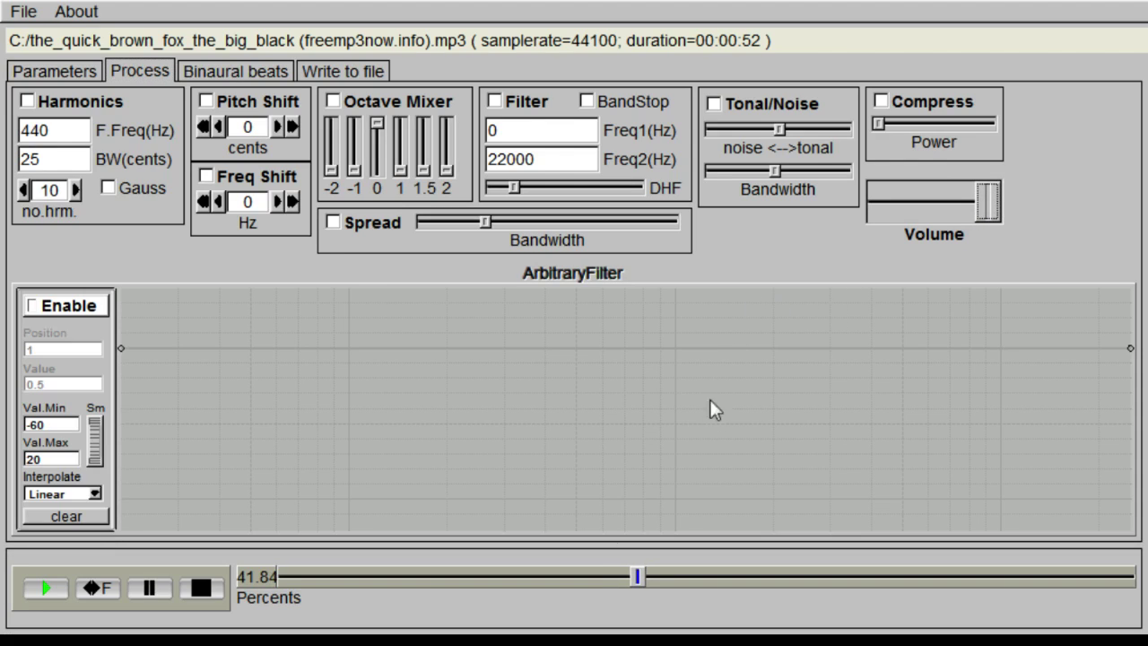
click(72, 65)
drag(210, 114, 121, 115)
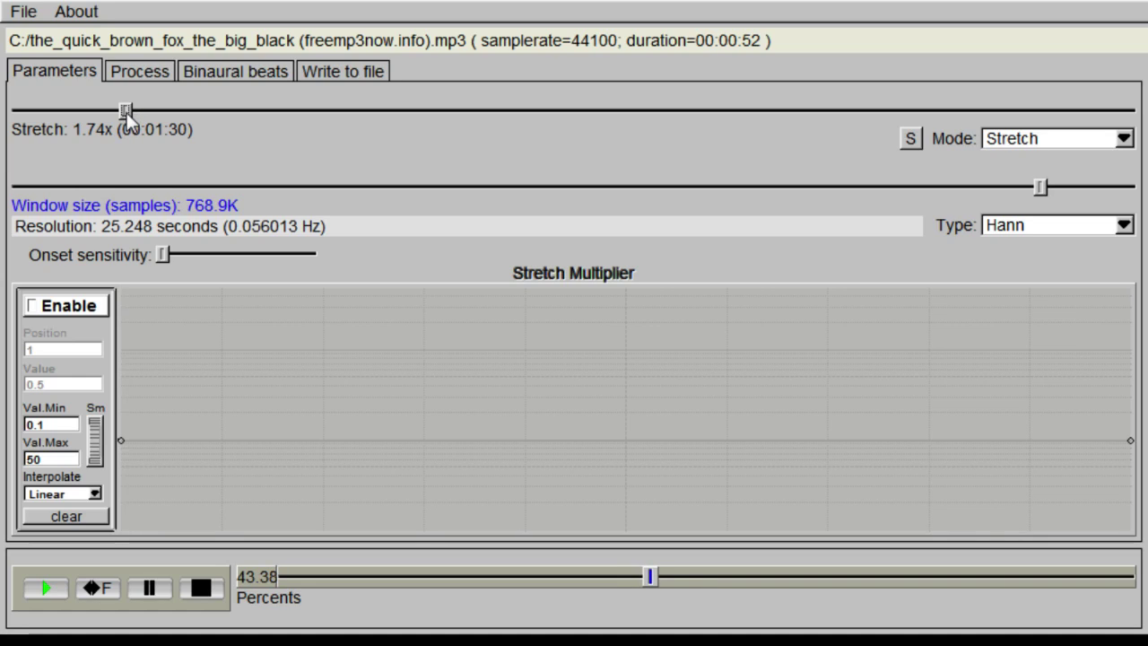
drag(127, 112, 171, 104)
- Lower the output volume to slightly below the middle of its range
click(139, 74)
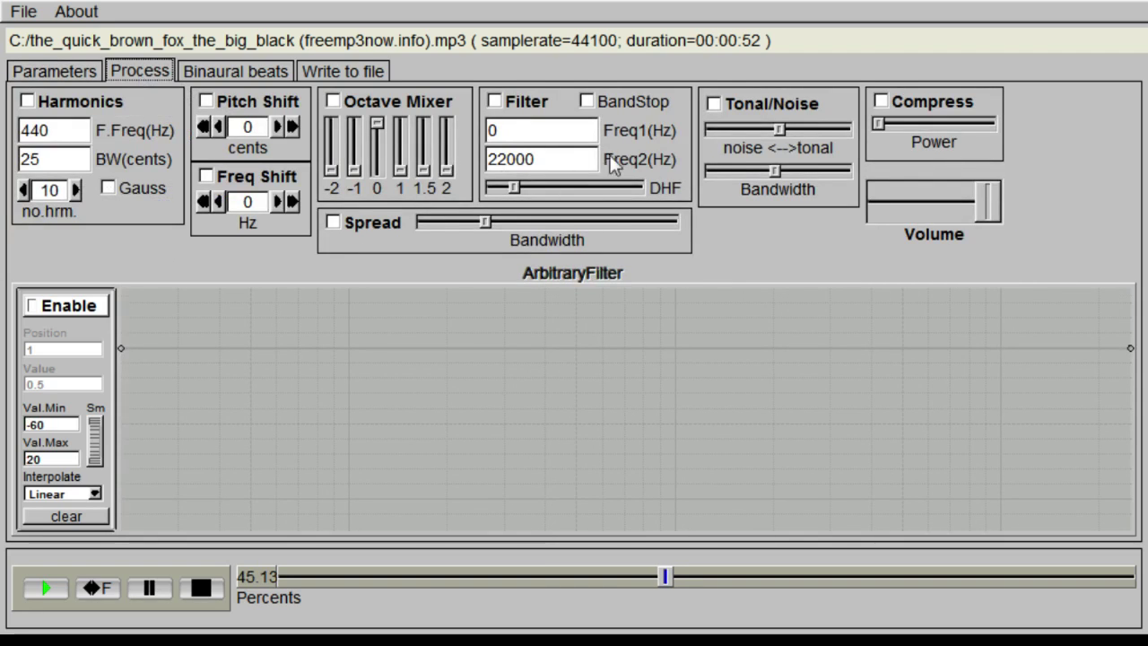
drag(977, 204, 922, 195)
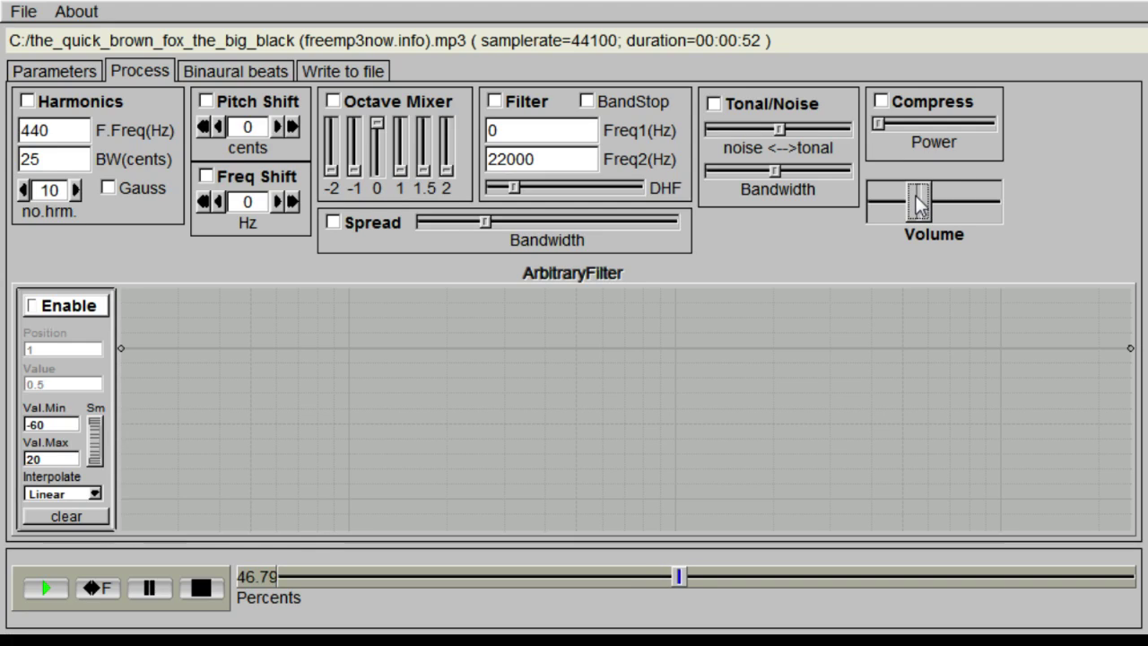
- Set the output volume to the middle, enable the Octave Mixer, and raise its 1, 1.5 and 2 octave levels to maximum
mouse_move(937, 197)
mouse_down()
mouse_move(961, 199)
mouse_move(933, 197)
mouse_up()
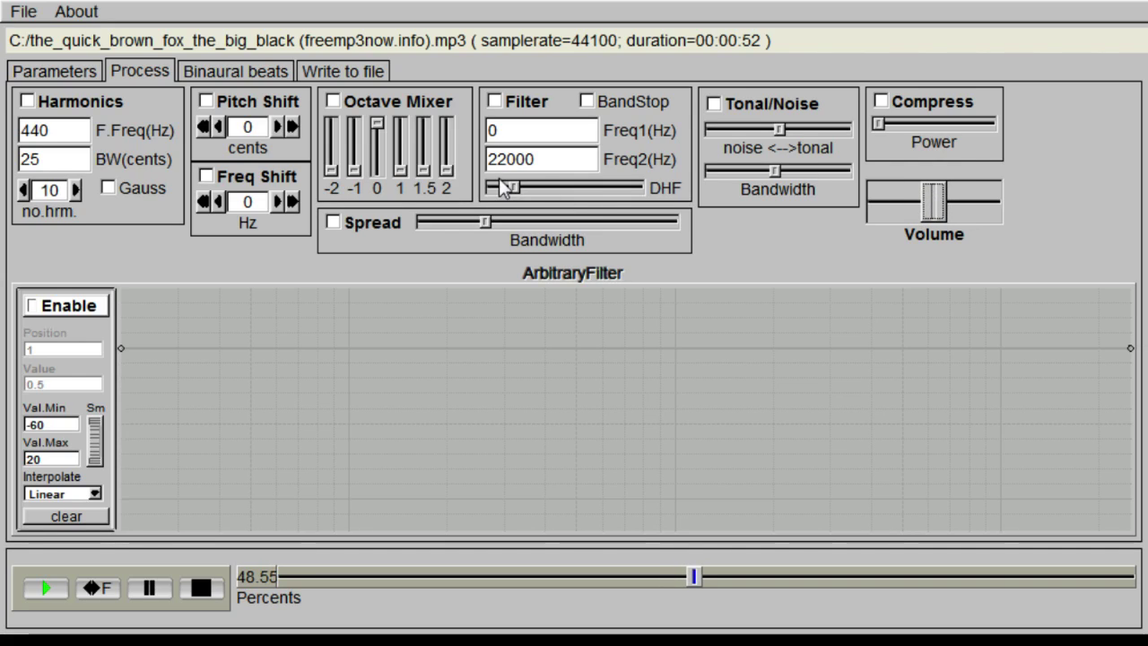
click(349, 100)
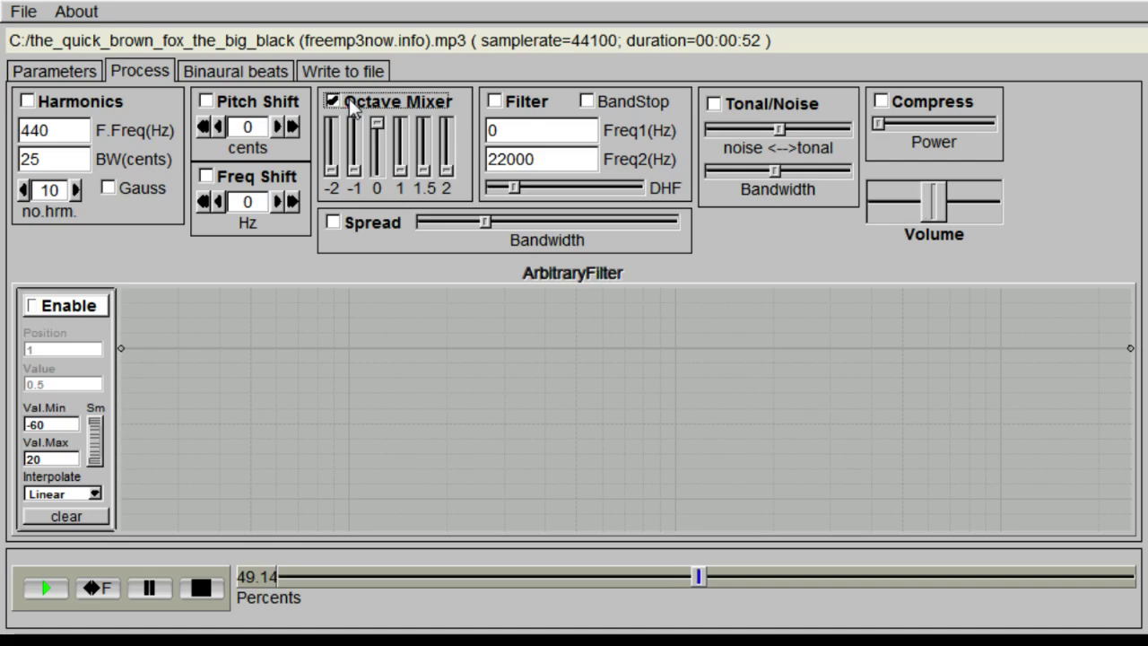
drag(405, 170, 410, 96)
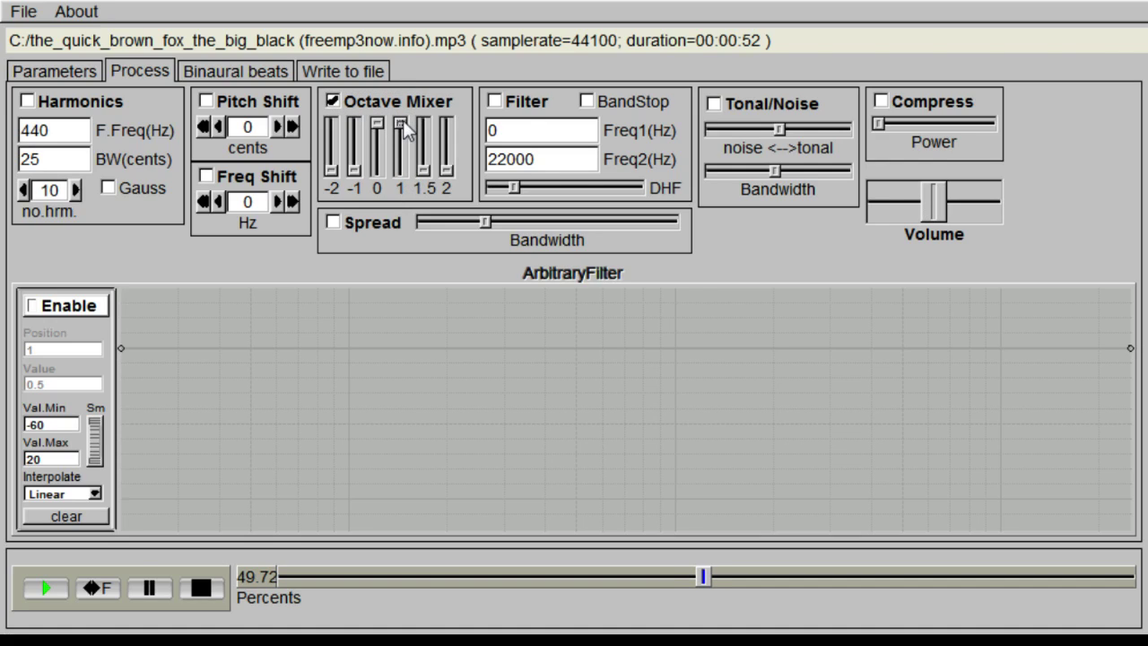
drag(426, 167, 423, 118)
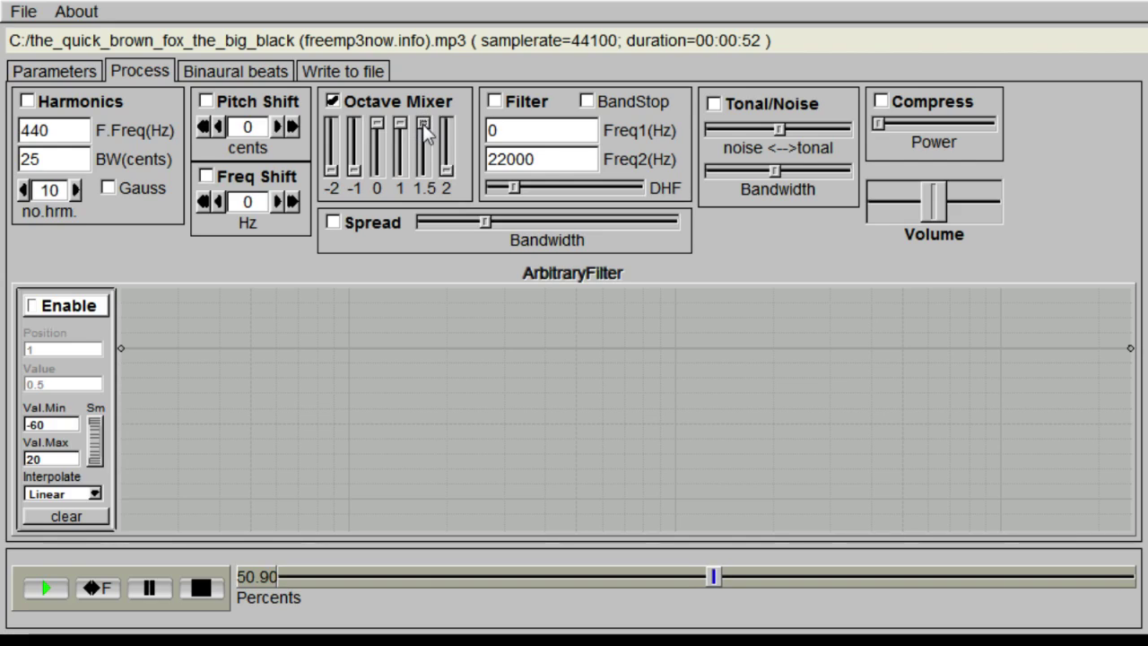
drag(427, 168, 435, 55)
drag(439, 171, 453, 111)
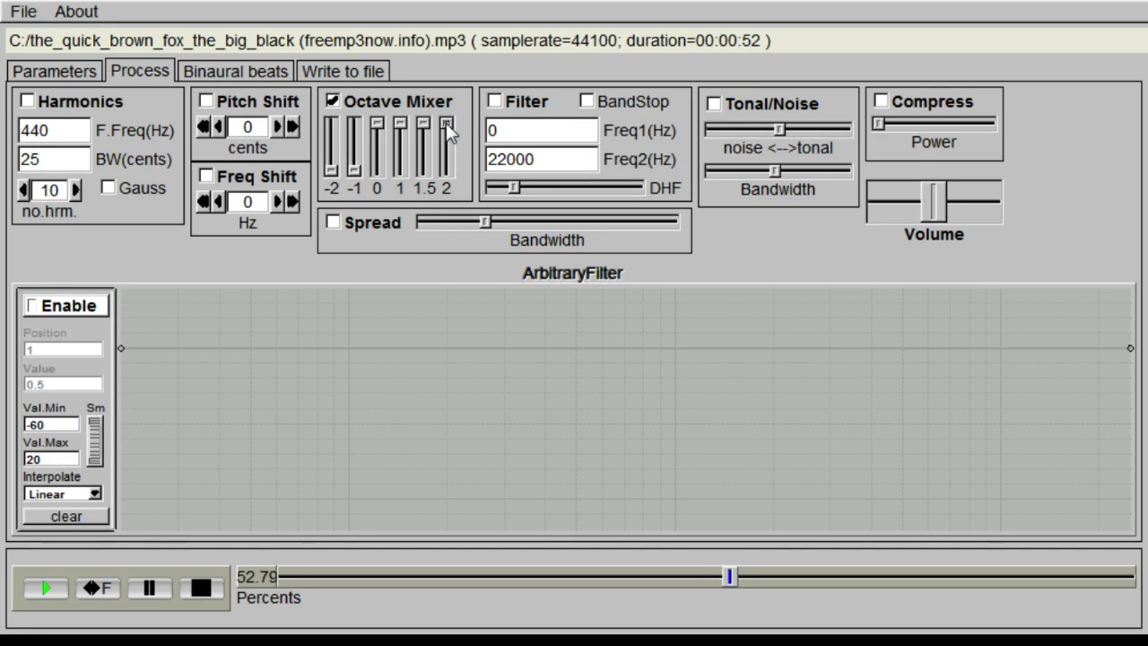
- Lower the Octave Mixer's 1, 1.5 and 2 levels to minimum and raise its -1 and -2 levels to maximum
drag(446, 123, 422, 174)
drag(406, 125, 354, 123)
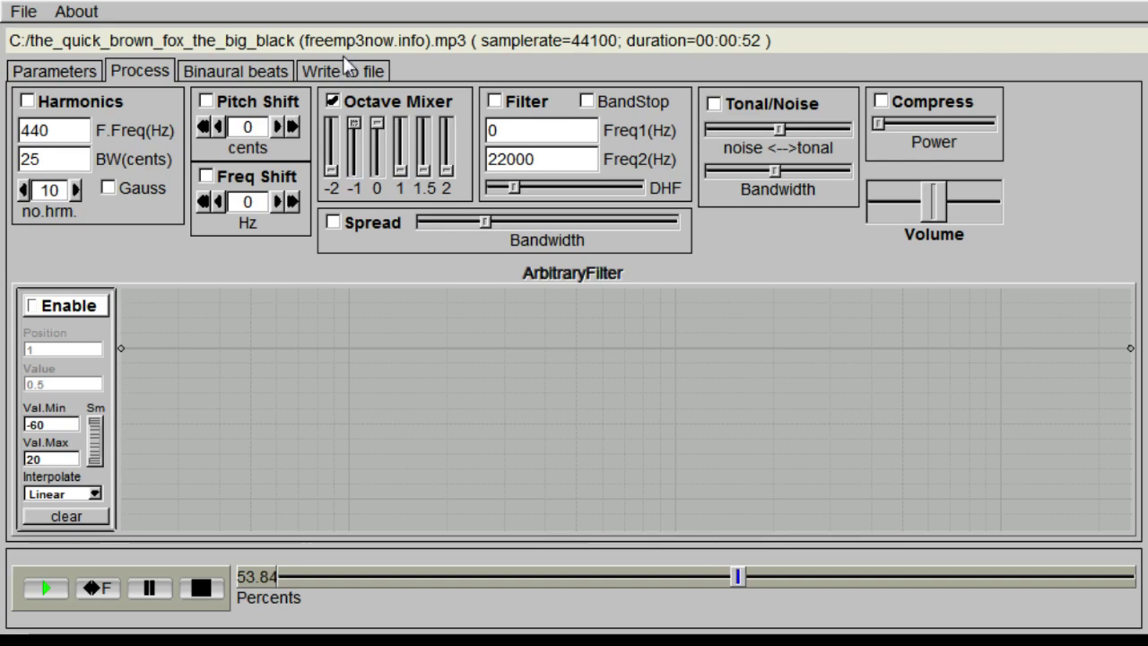
drag(333, 167, 333, 122)
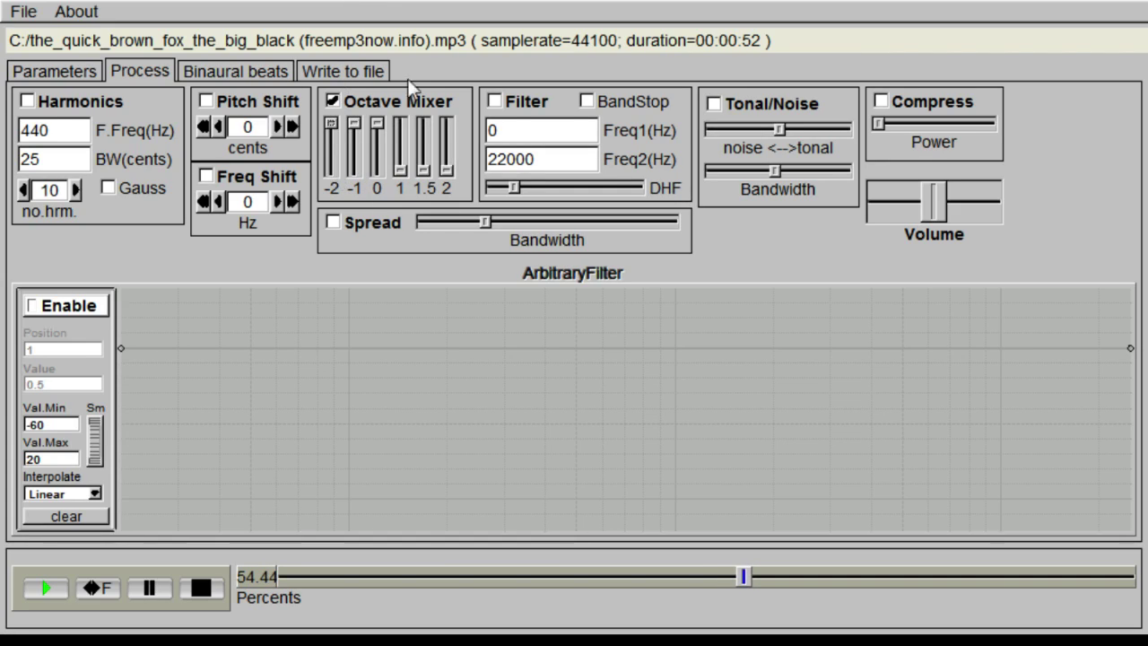
- Return the Octave Mixer's -1 and -2 levels to minimum and disable the mixer
click(354, 120)
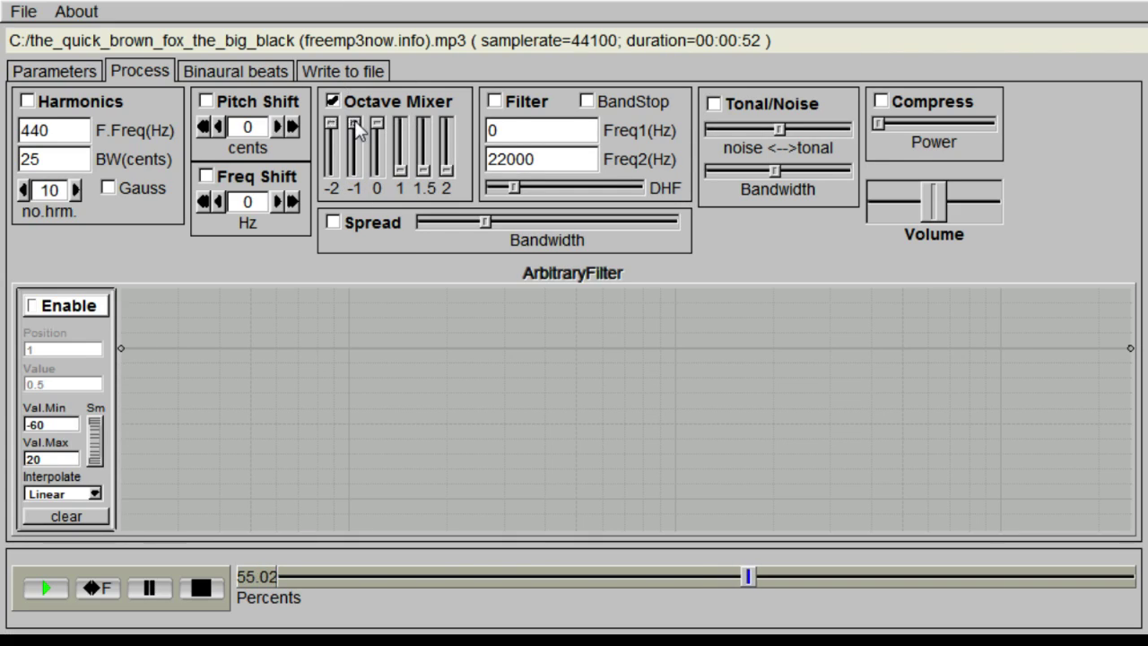
click(331, 136)
click(348, 99)
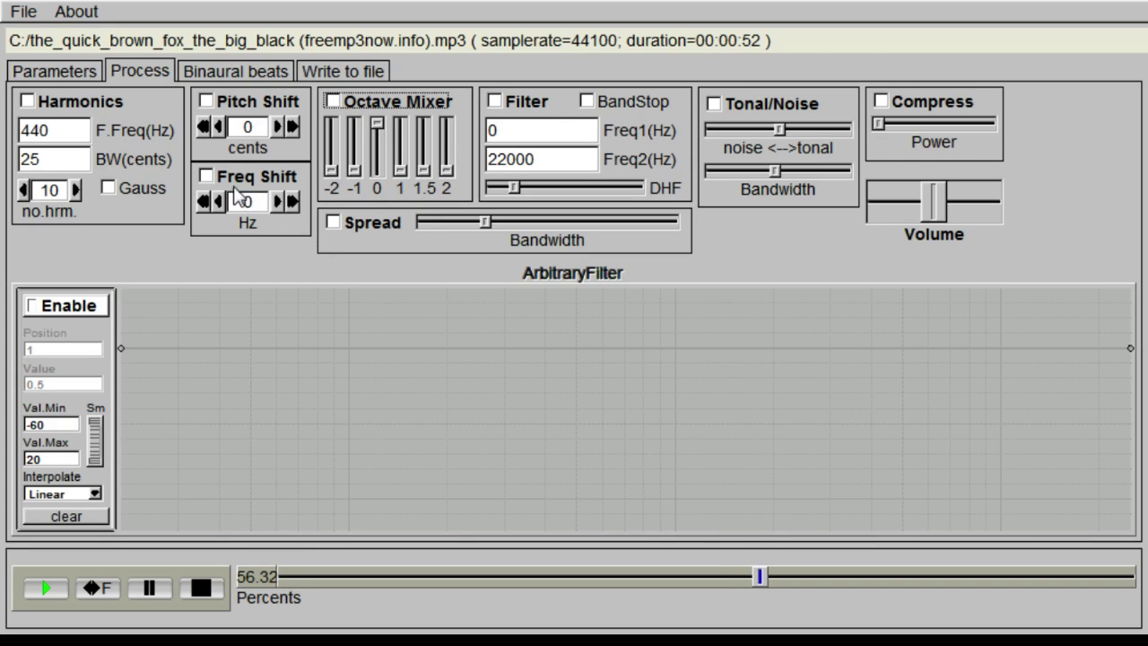
- Enable Pitch Shift and raise it in stages to 328 cents
click(206, 100)
click(292, 127)
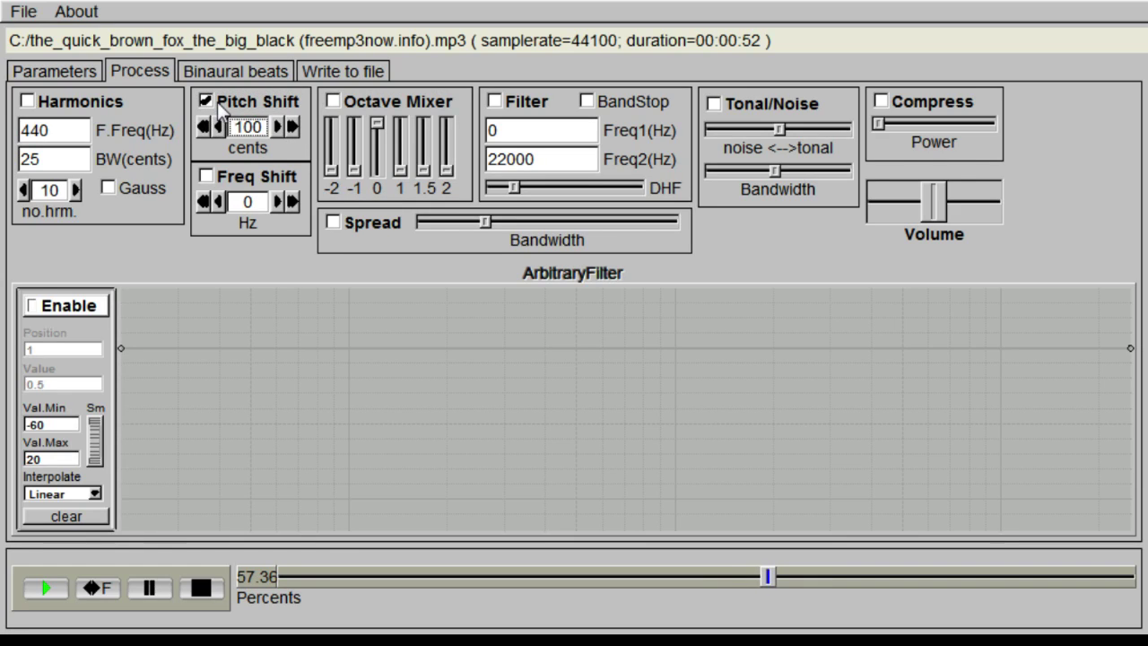
drag(280, 127, 281, 130)
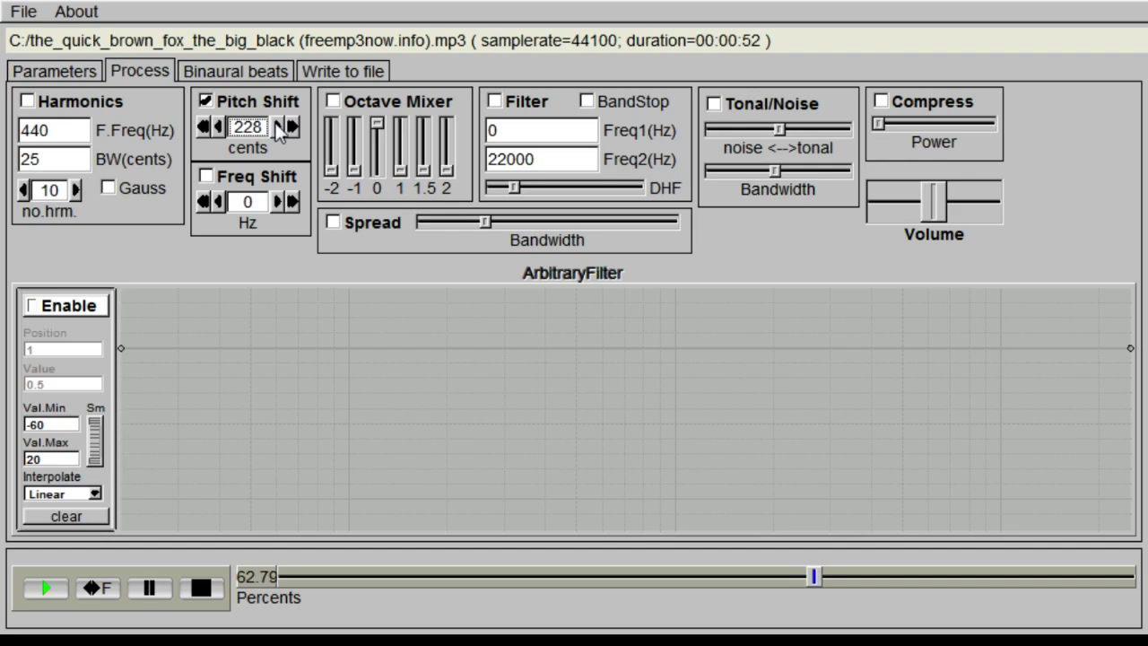
click(290, 125)
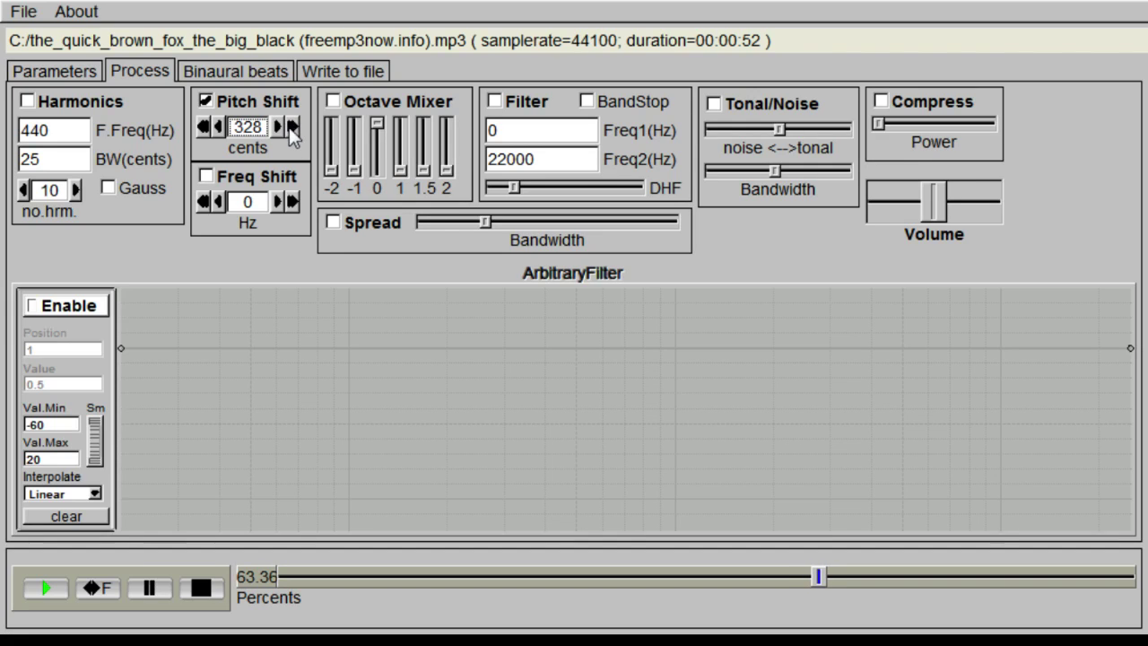
- Reset the pitch shift to 0 cents and disable Pitch Shift
drag(216, 125, 220, 124)
click(203, 126)
click(204, 127)
click(203, 127)
- Enable Freq Shift, set it to 100 Hz, and disable it again
click(235, 178)
click(294, 203)
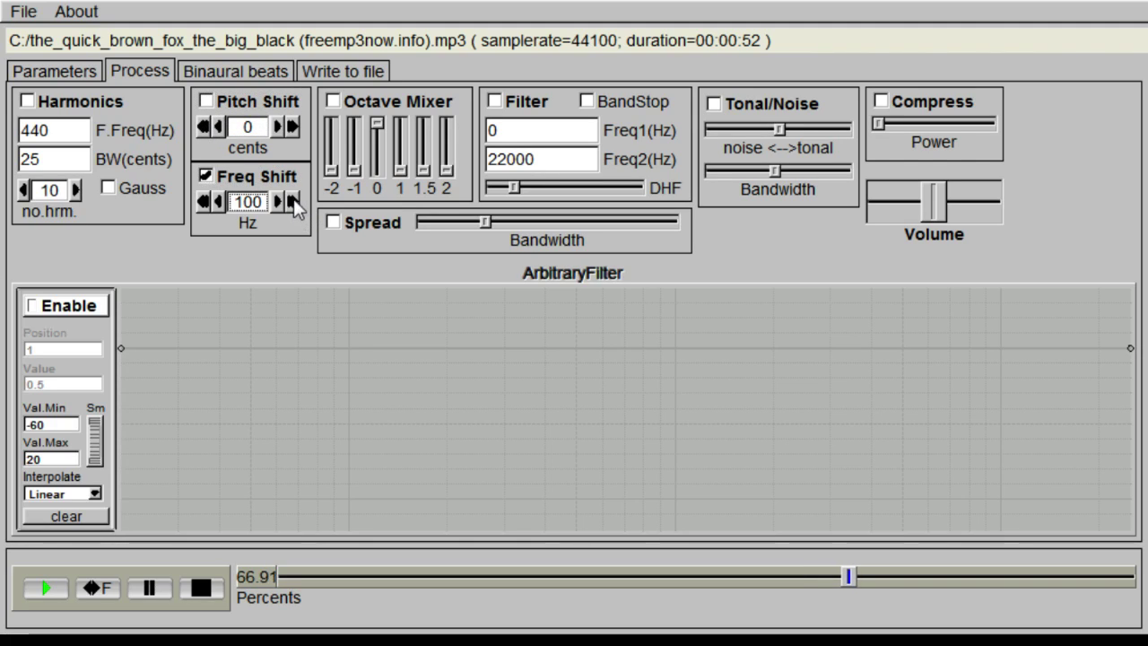
click(209, 175)
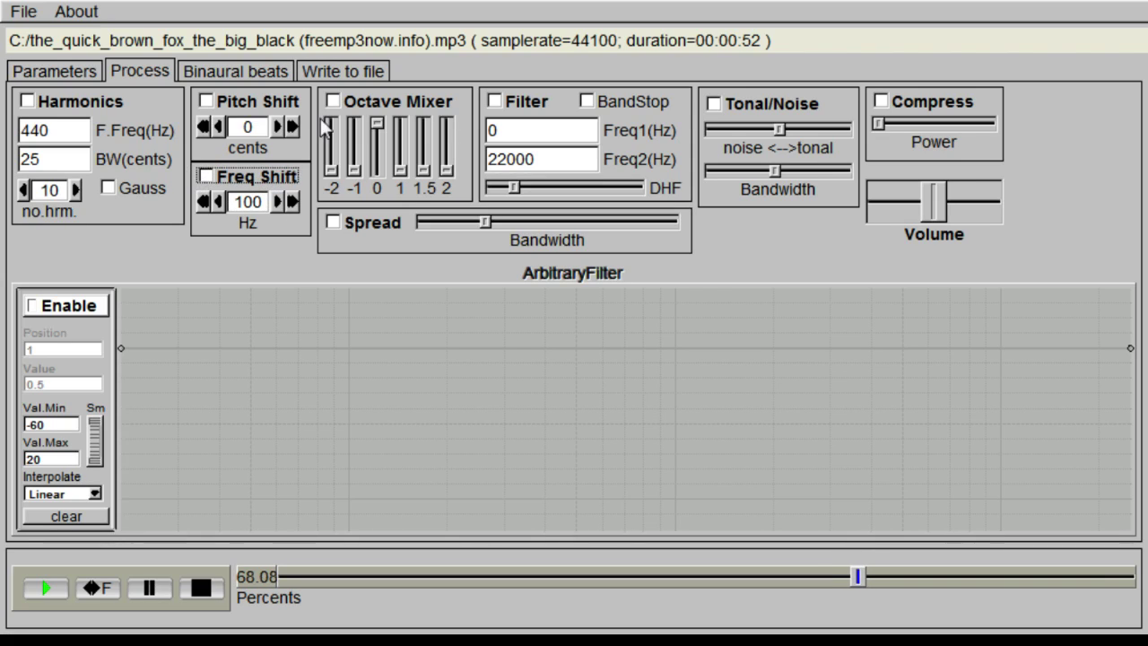
- Briefly enable the binaural beats effect and turn it off again
click(233, 69)
click(57, 102)
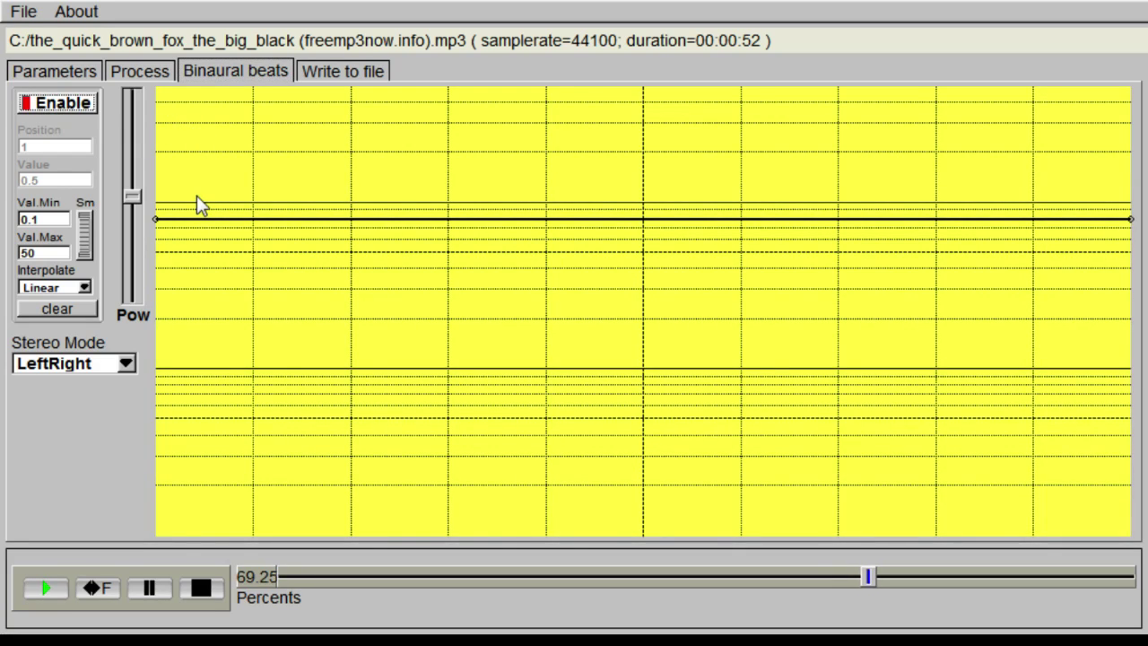
click(35, 103)
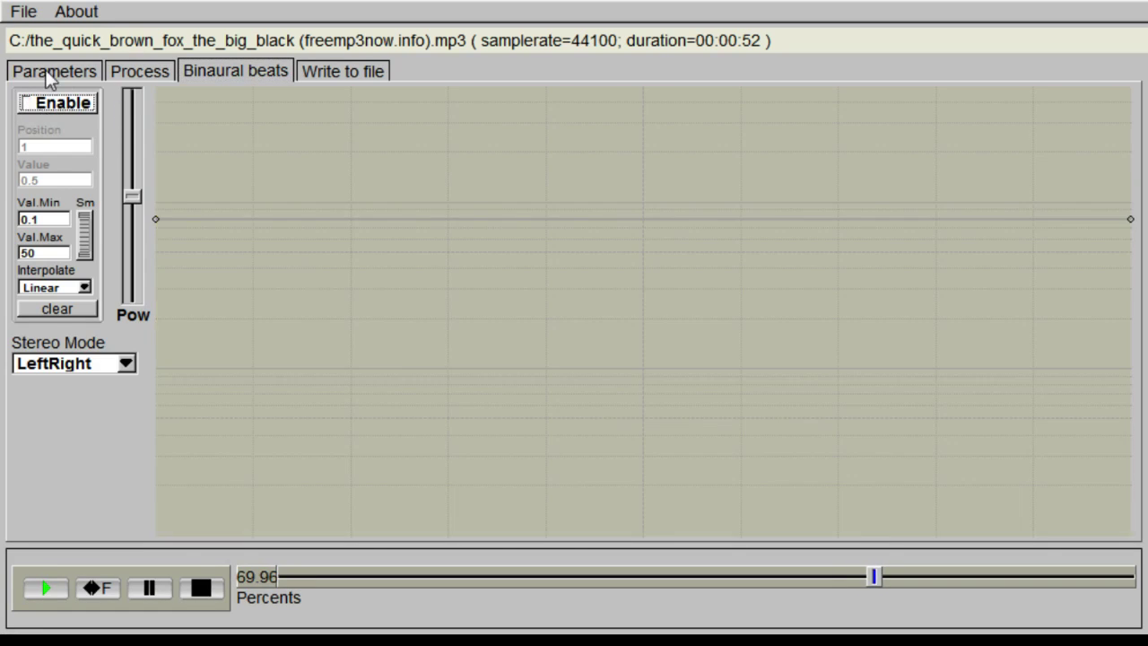
- Set the stretch to about 3.03x and reduce the window size to 900 samples
click(54, 72)
drag(172, 121, 209, 126)
drag(1040, 187, 205, 248)
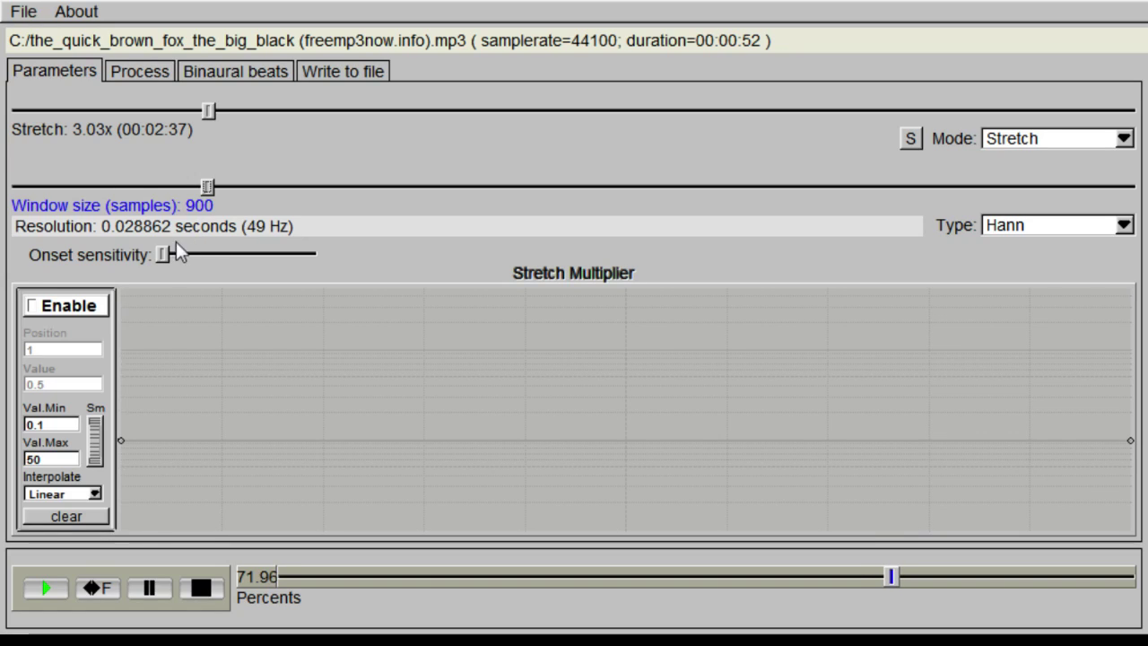
- Raise the onset sensitivity to its maximum and return it to the minimum
drag(164, 254, 310, 254)
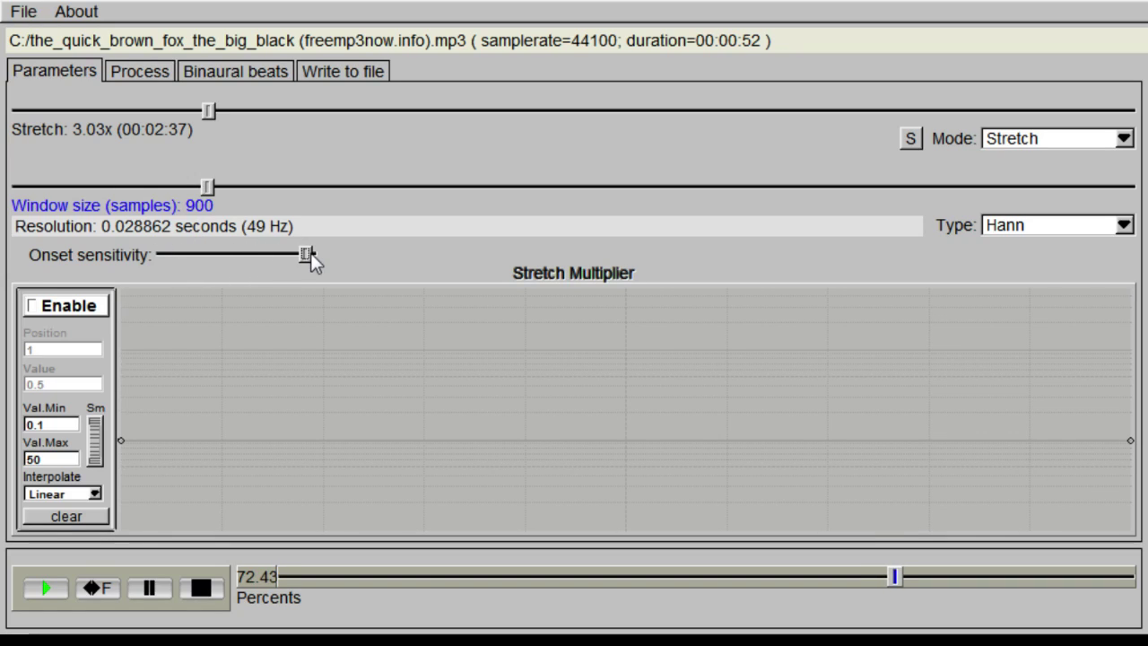
drag(310, 253, 162, 255)
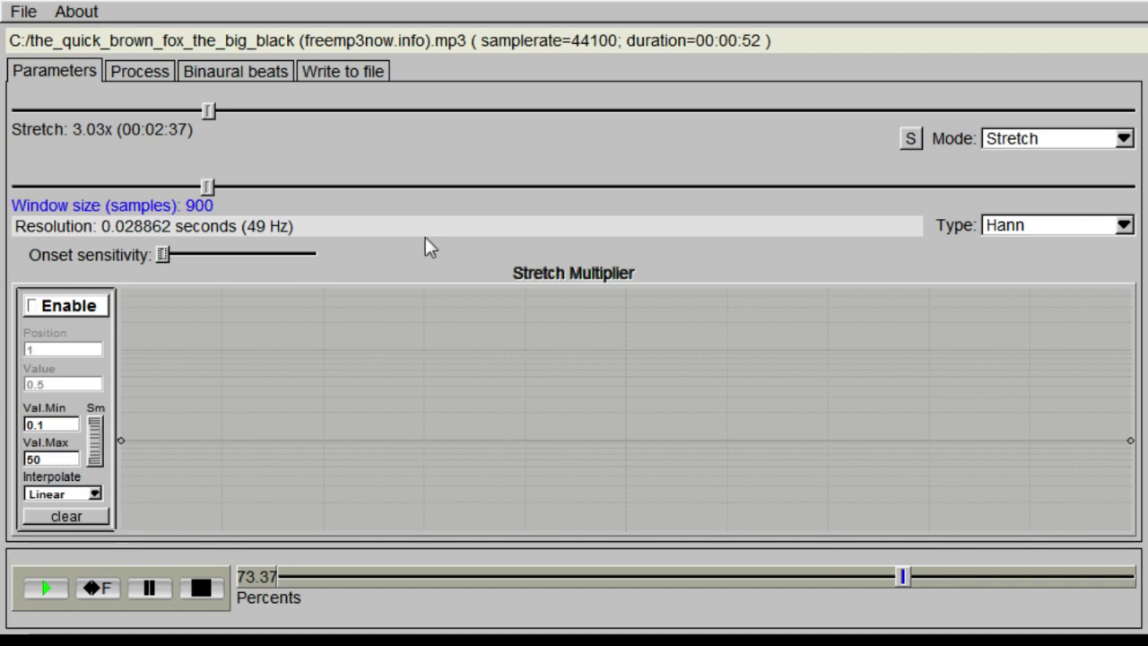
- Switch the Stretch Multiplier on and off, and briefly freeze and unfreeze the playback
click(72, 306)
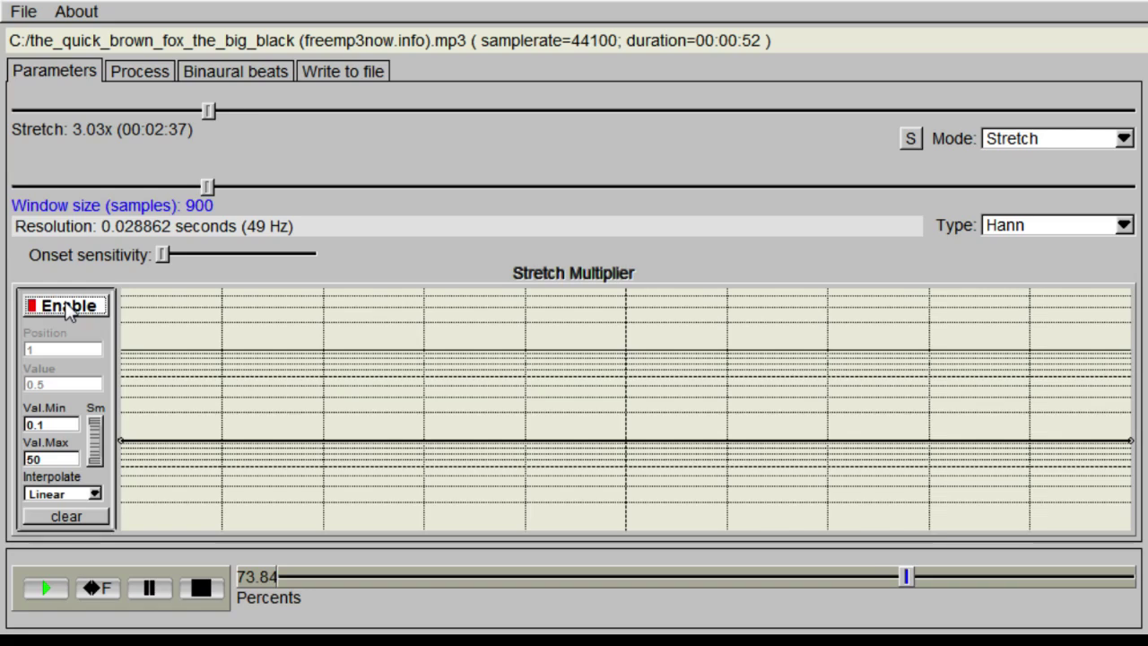
click(72, 305)
click(94, 587)
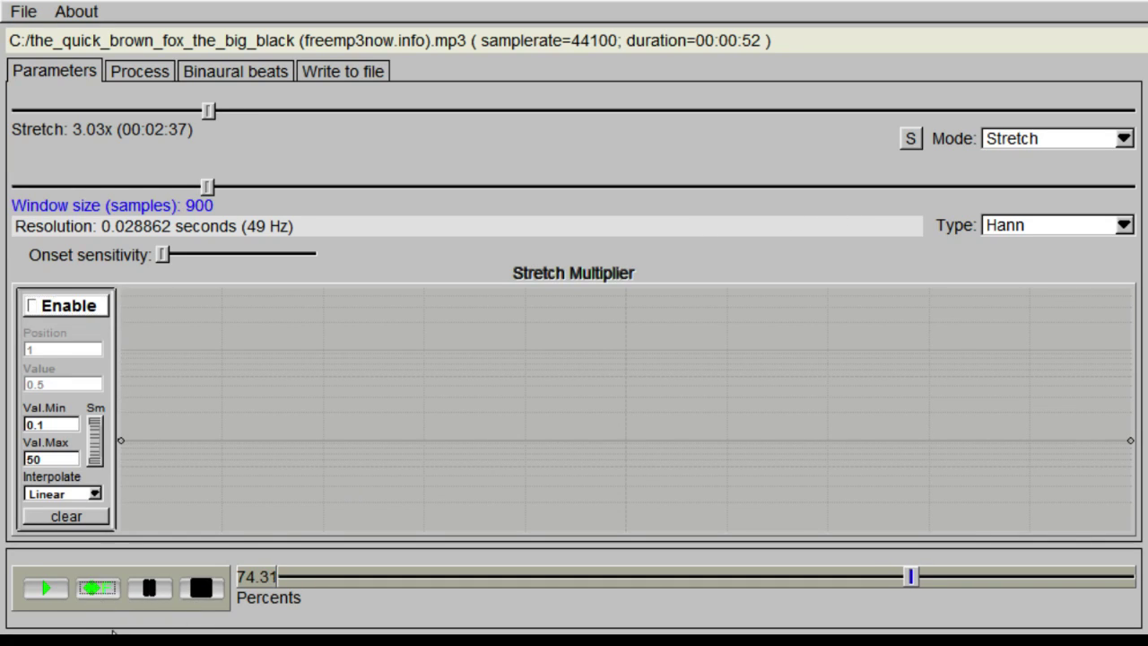
click(94, 588)
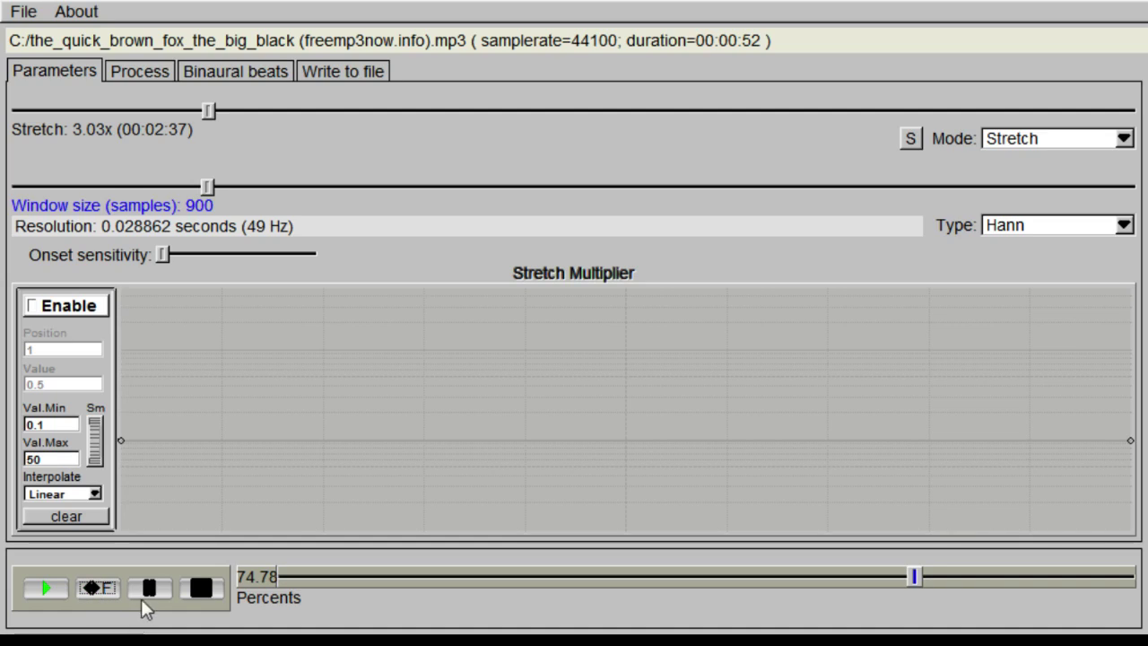
- Change the mode to HyperStretch and increase the stretch in stages to the maximum of 1e+018x
click(1053, 138)
click(1058, 161)
drag(209, 112, 457, 107)
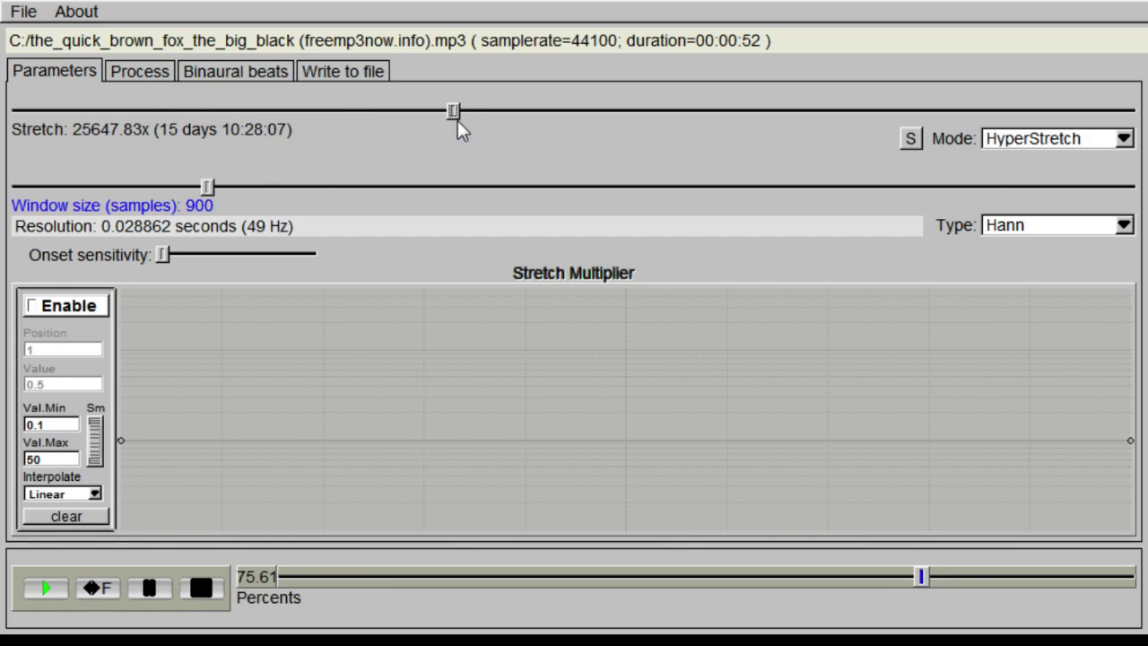
drag(455, 114, 926, 108)
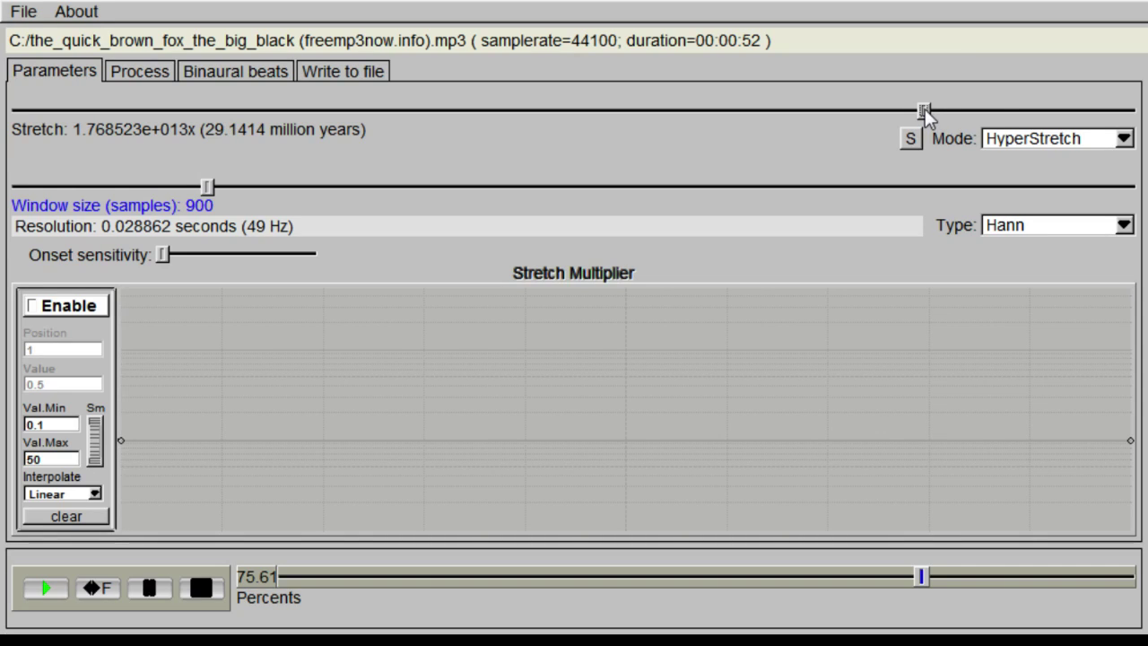
drag(924, 109, 1128, 111)
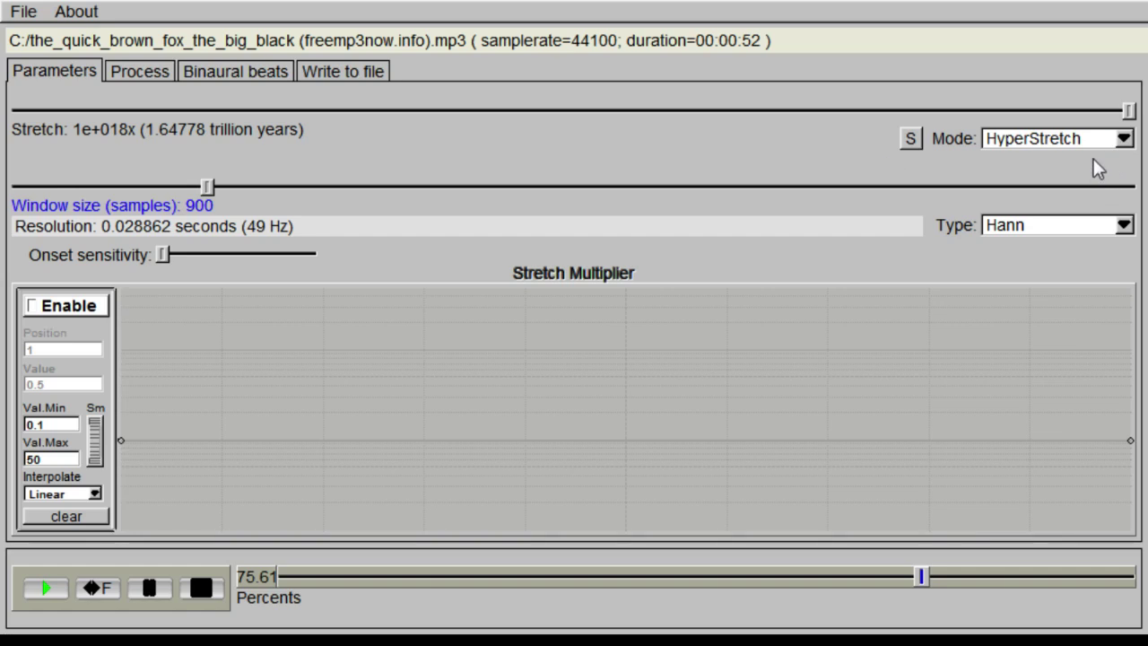
- Change the mode to Shorten and set the stretch to 1x
scroll(1108, 139, down, 1)
drag(1128, 110, 18, 133)
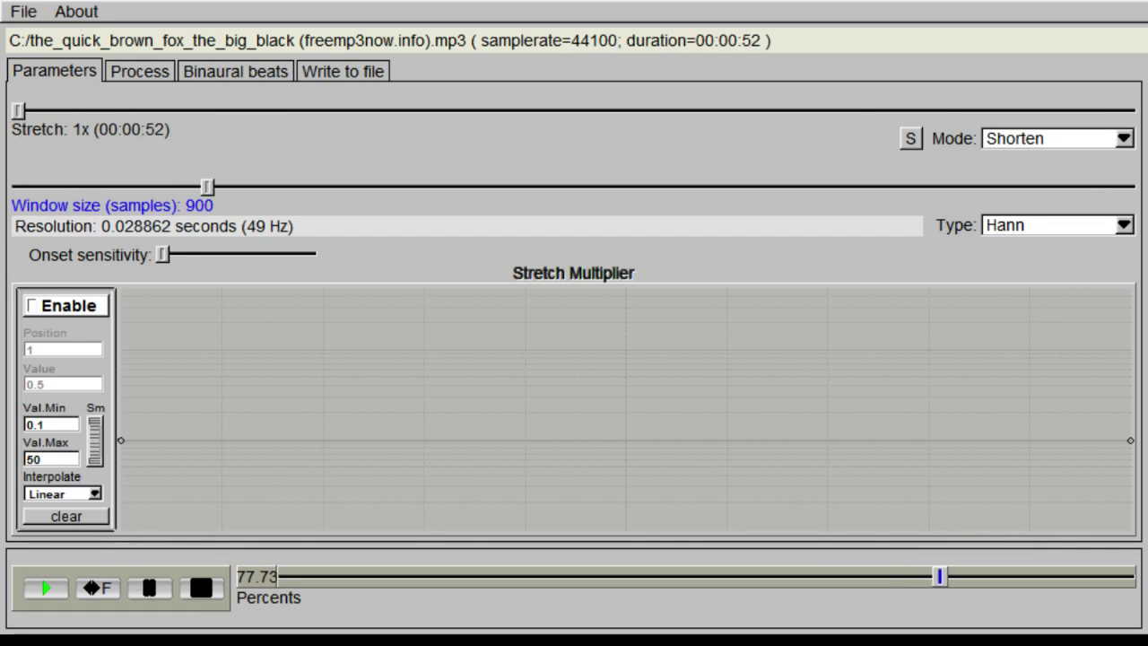
mouse_move(19, 110)
mouse_down()
mouse_move(224, 111)
mouse_move(18, 109)
mouse_up()
- Change the mode back to Stretch and set the stretch to about 5.12x, reducing it to 3.2x
click(1048, 141)
click(1035, 95)
click(280, 110)
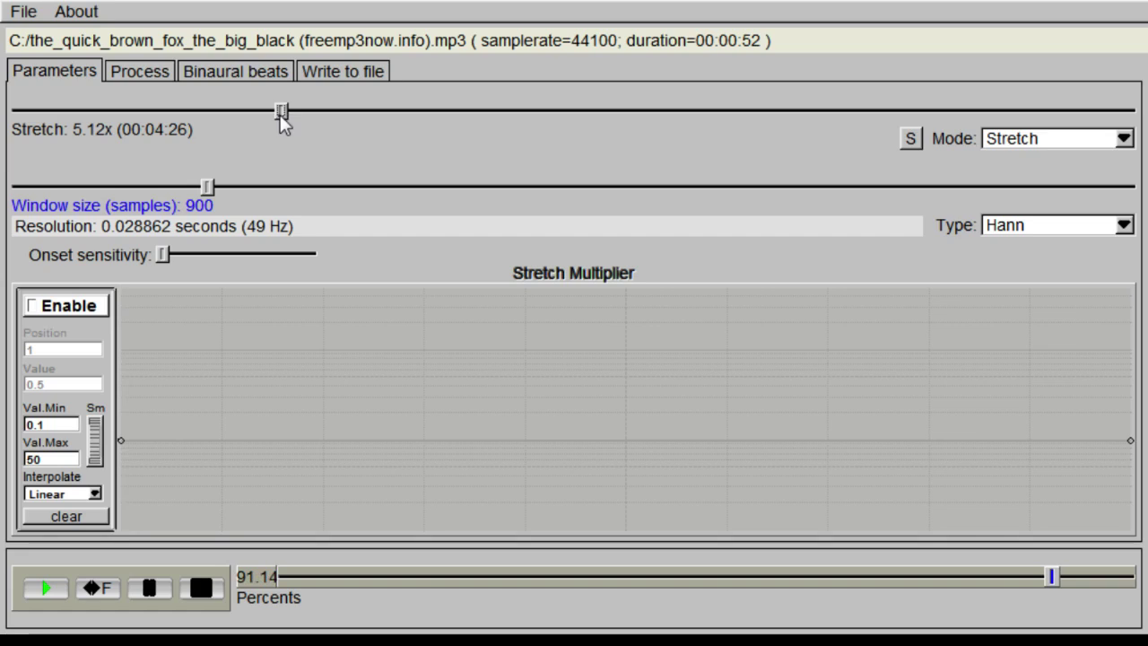
drag(278, 114, 217, 116)
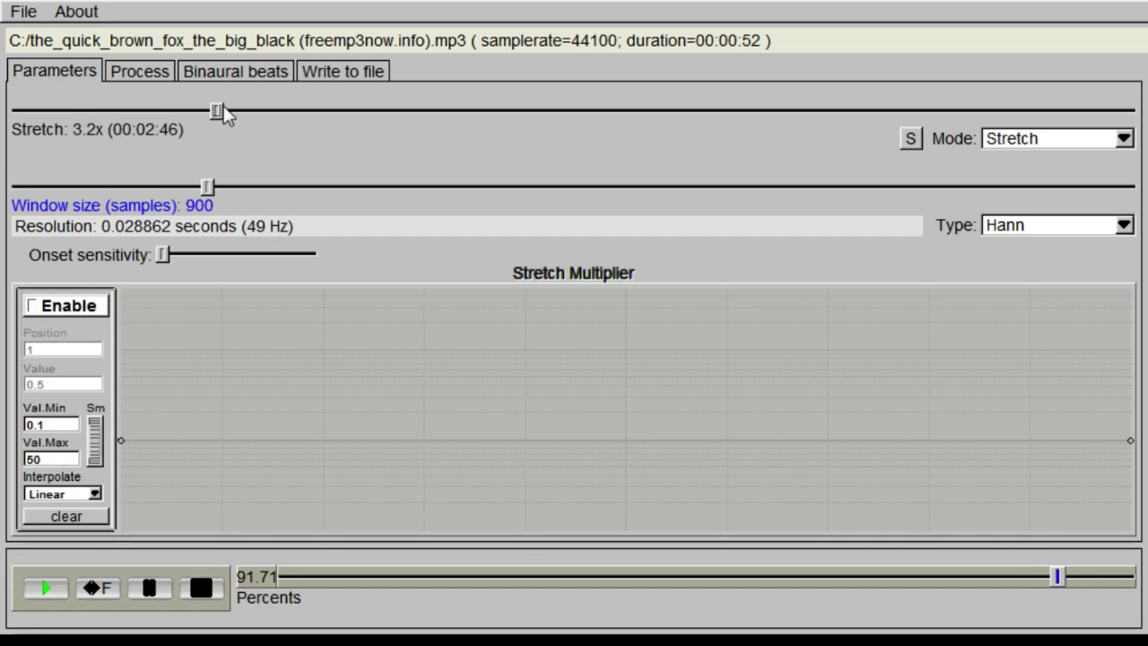
- Enable Tonal/Noise and adjust its noise-to-tonal balance, settling slightly towards tonal from the middle
click(171, 74)
click(772, 103)
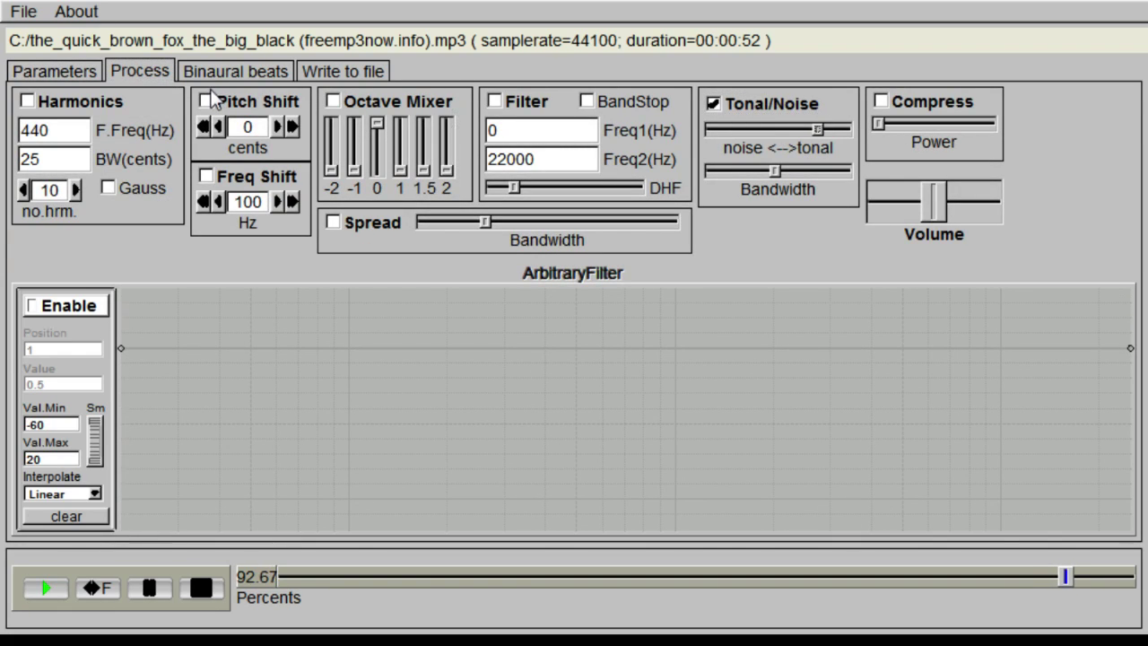
drag(819, 130, 805, 127)
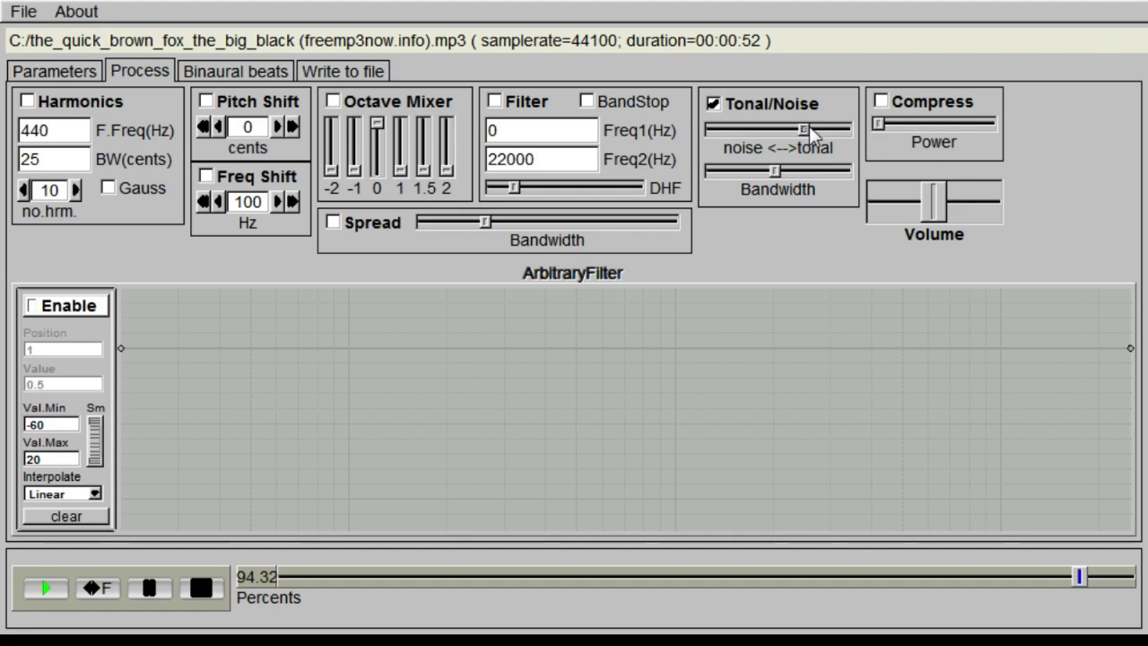
drag(805, 130, 813, 131)
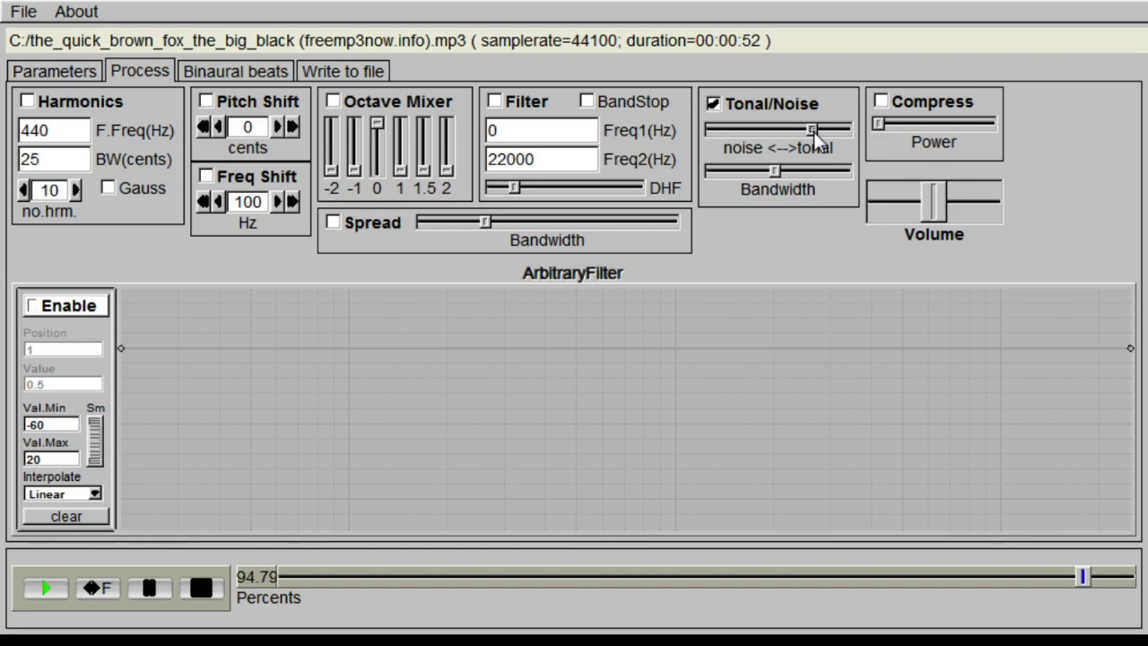
drag(813, 132, 788, 133)
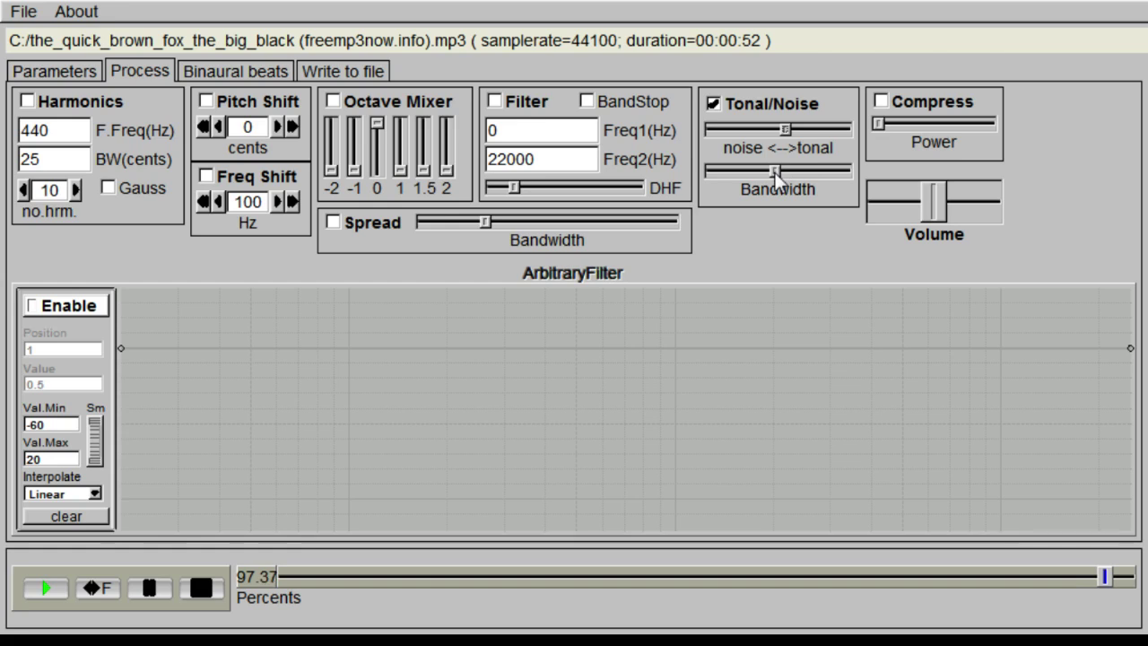
- Rewind playback to about 85 percent, raise the Tonal/Noise bandwidth, and lower it back to near the middle
click(90, 74)
click(994, 578)
click(148, 71)
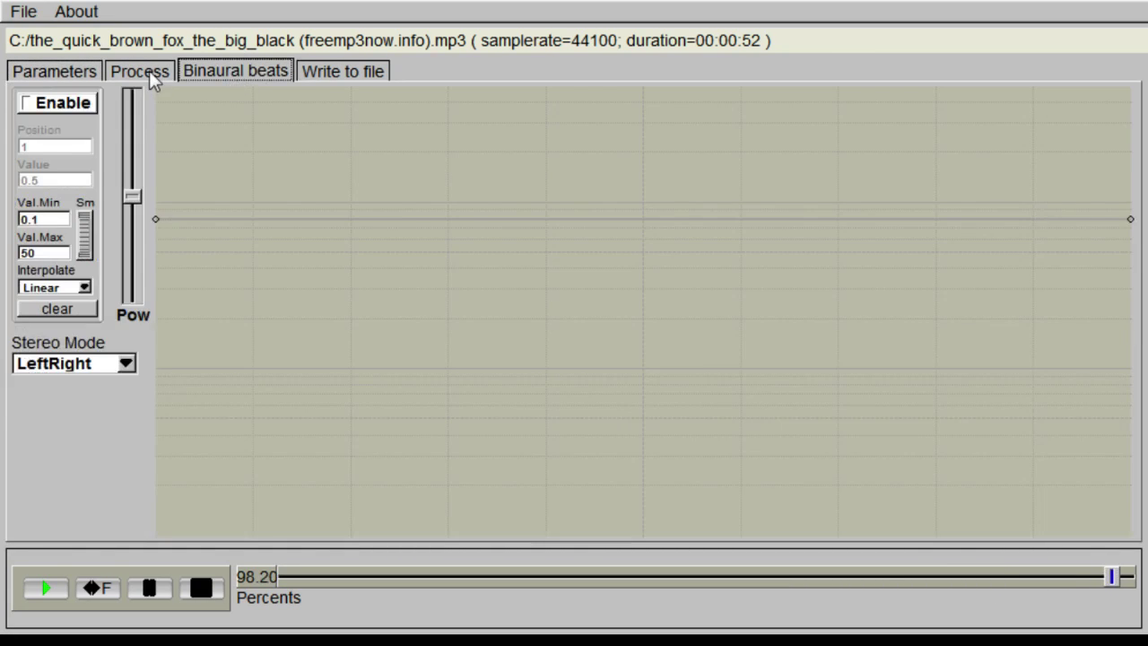
drag(771, 168, 816, 173)
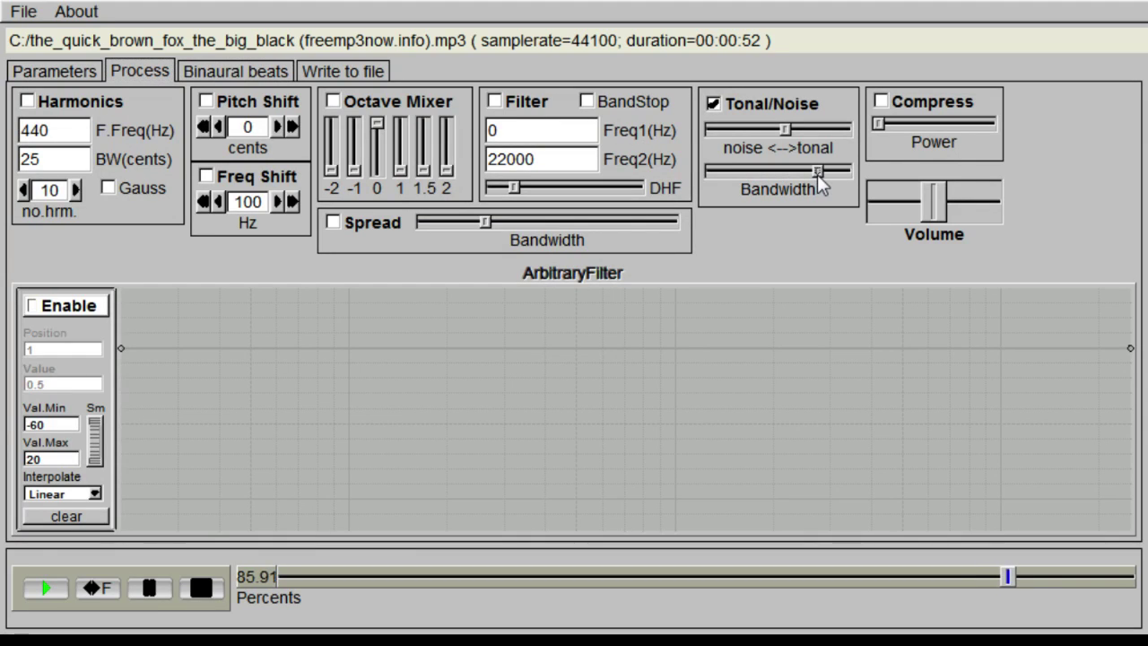
drag(816, 173, 780, 168)
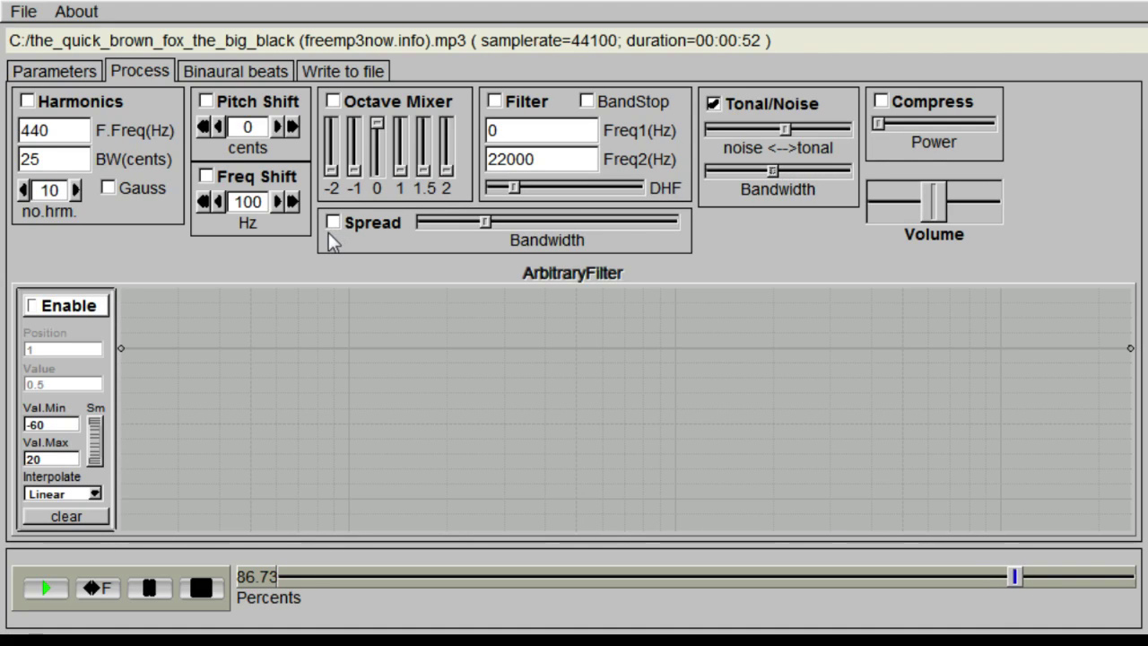